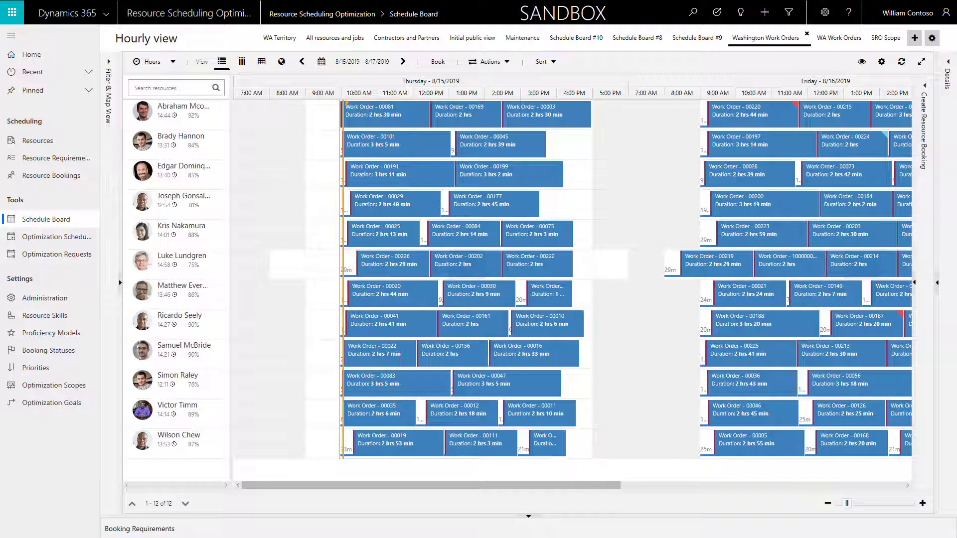
Collapse the site map and expand the Filter & Map View panel on the schedule board
{"action": "left_click", "coordinate": [11, 35]}
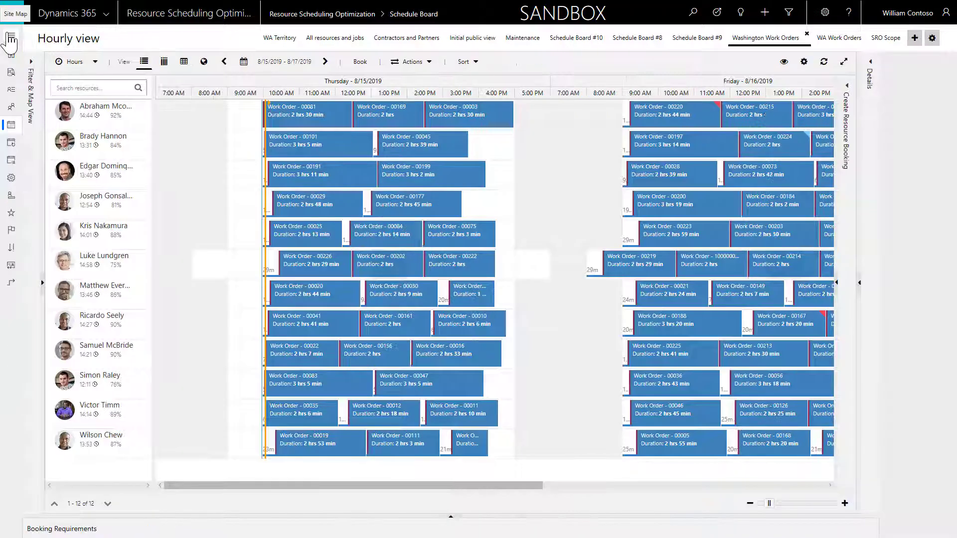
{"action": "left_click", "coordinate": [31, 63]}
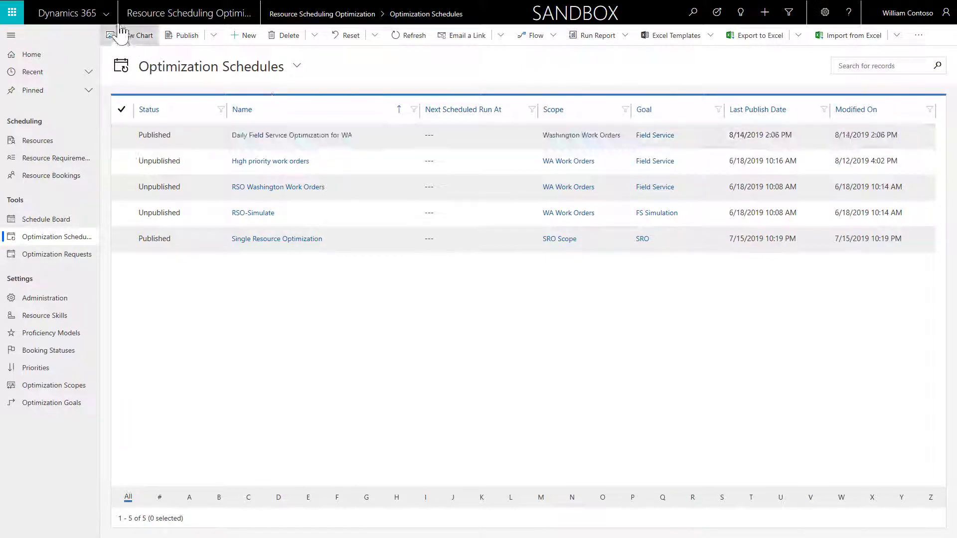
{"action": "left_click", "coordinate": [109, 17]}
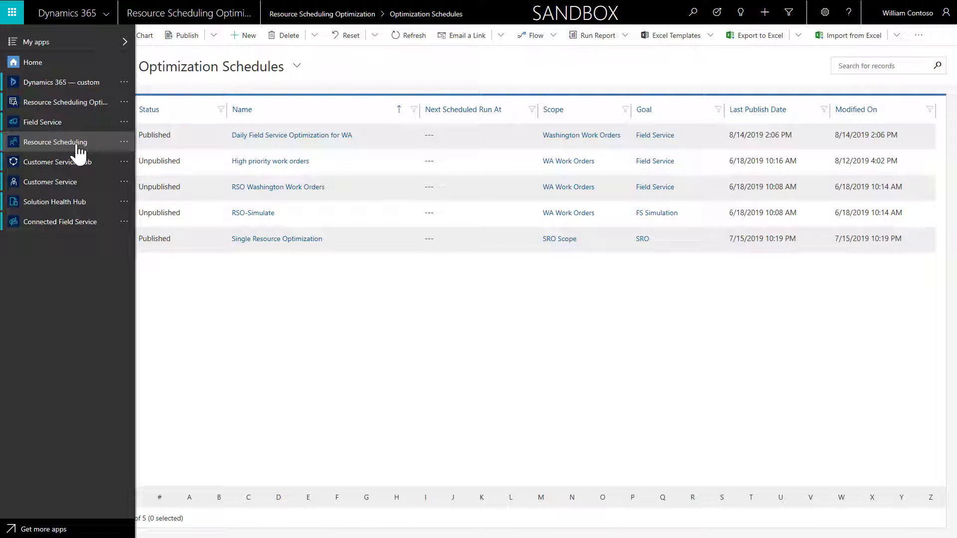
{"action": "left_click", "coordinate": [169, 299]}
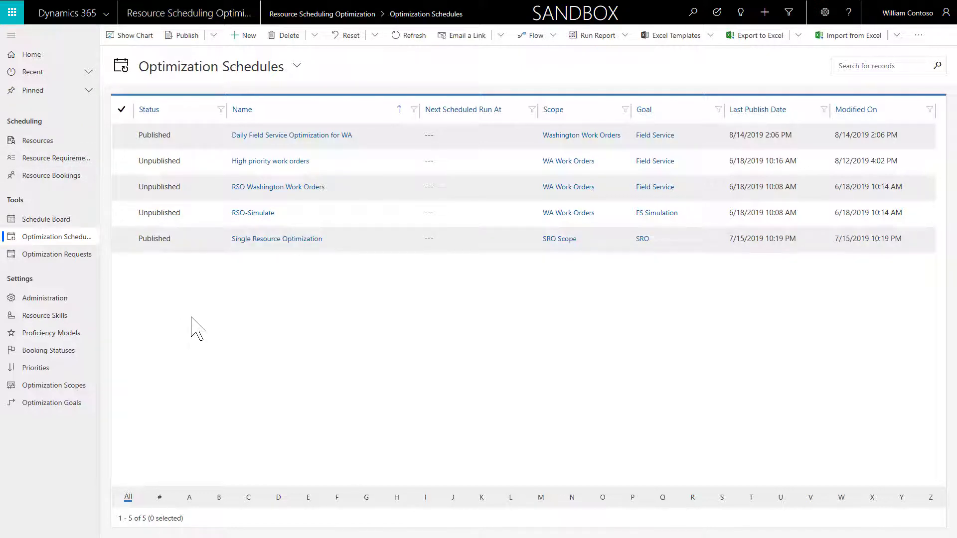
In Scheduling Parameters' RSO tab, open the Default Goal - Maximize Productivity record
{"action": "left_click", "coordinate": [71, 305]}
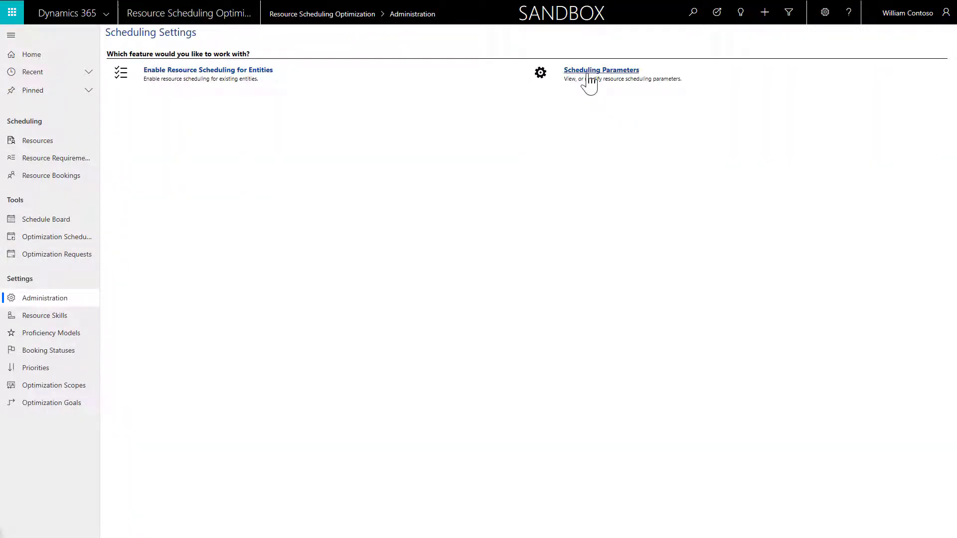
{"action": "left_click", "coordinate": [591, 79]}
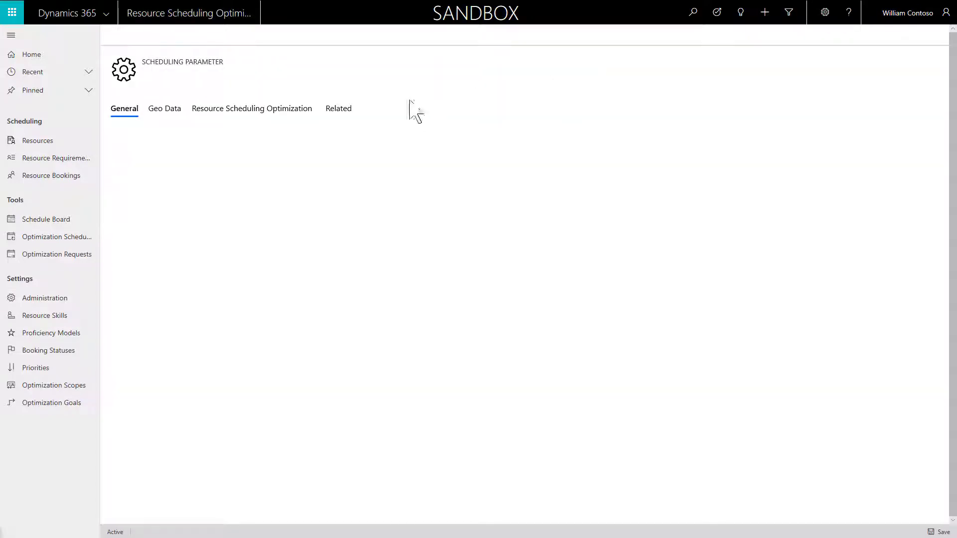
{"action": "left_click", "coordinate": [256, 111]}
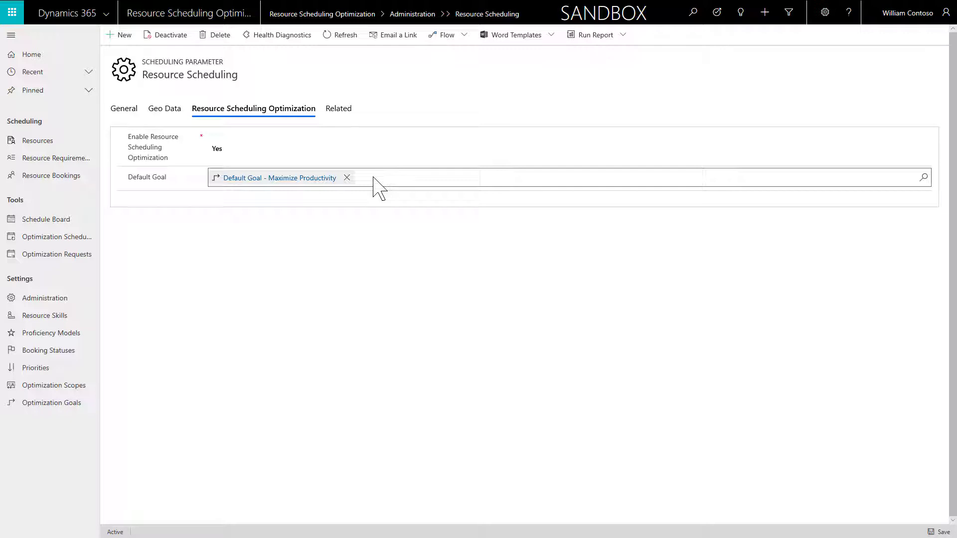
{"action": "left_click", "coordinate": [321, 178]}
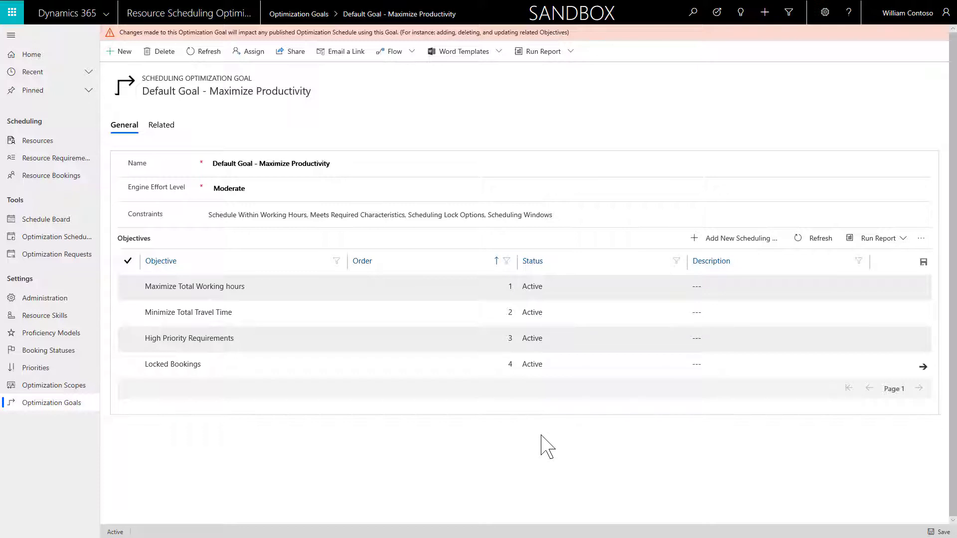
Select seven booking statuses, Traveling through Canceled, to review their scheduling methods, then reach Advanced Settings
{"action": "left_click", "coordinate": [80, 355]}
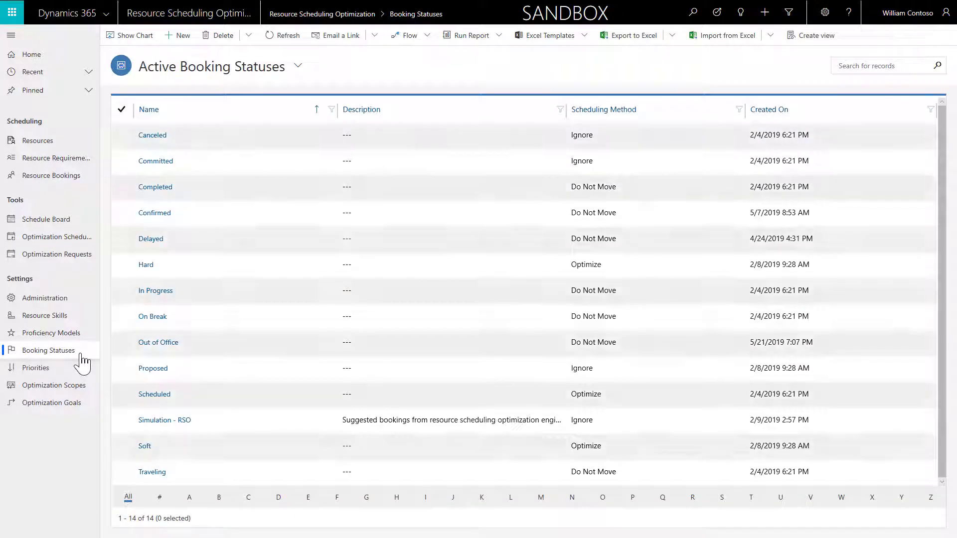
{"action": "left_click", "coordinate": [121, 472]}
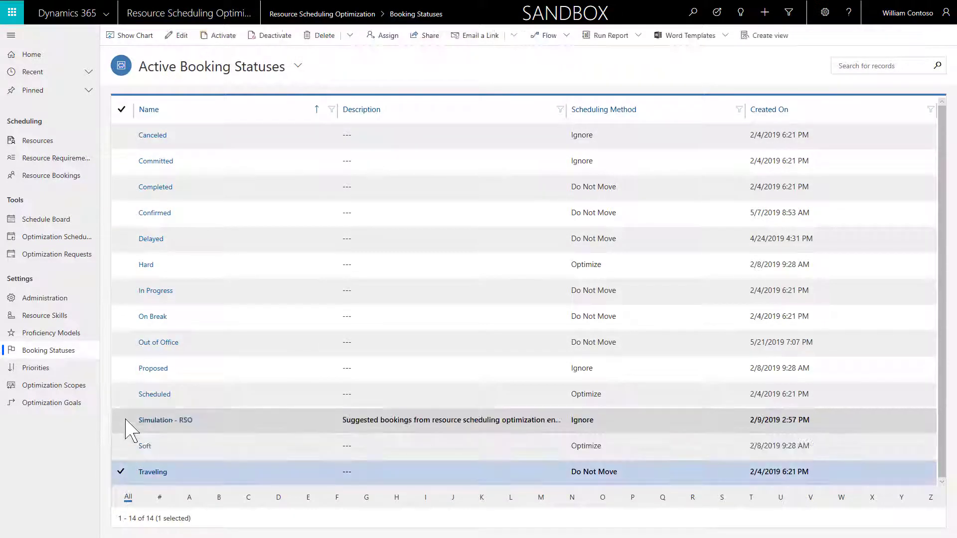
{"action": "left_click", "coordinate": [122, 421]}
{"action": "left_click", "coordinate": [122, 394]}
{"action": "left_click", "coordinate": [122, 317]}
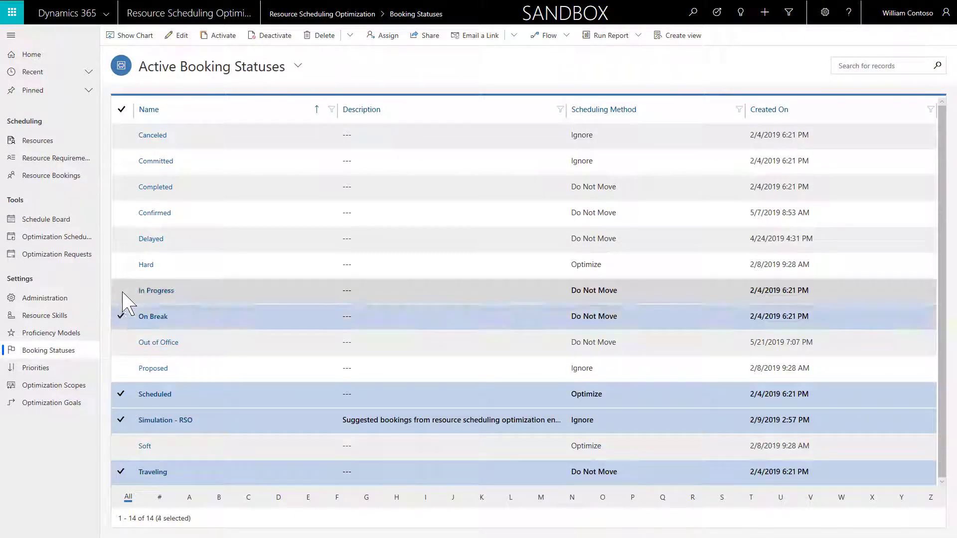
{"action": "left_click", "coordinate": [122, 292]}
{"action": "left_click", "coordinate": [122, 187]}
{"action": "left_click", "coordinate": [121, 138]}
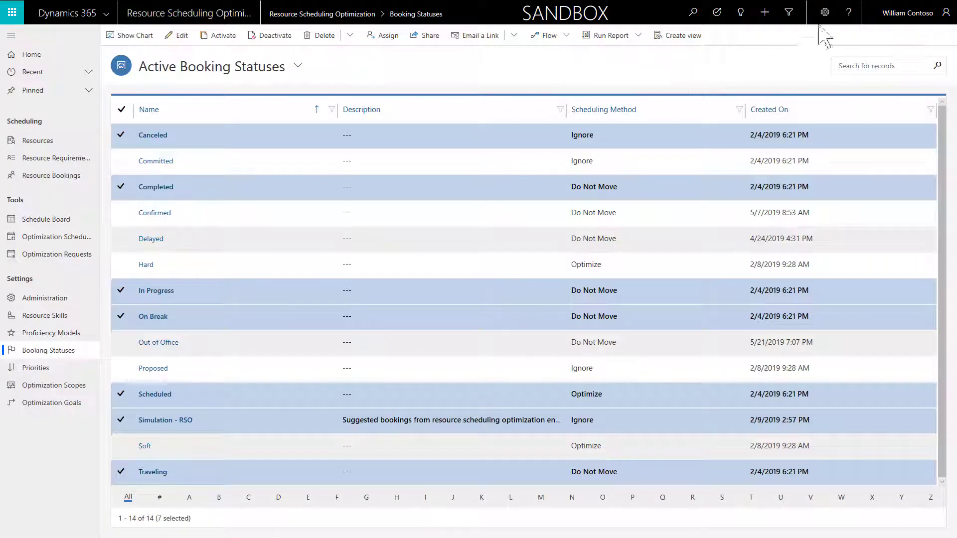
{"action": "left_click", "coordinate": [824, 22]}
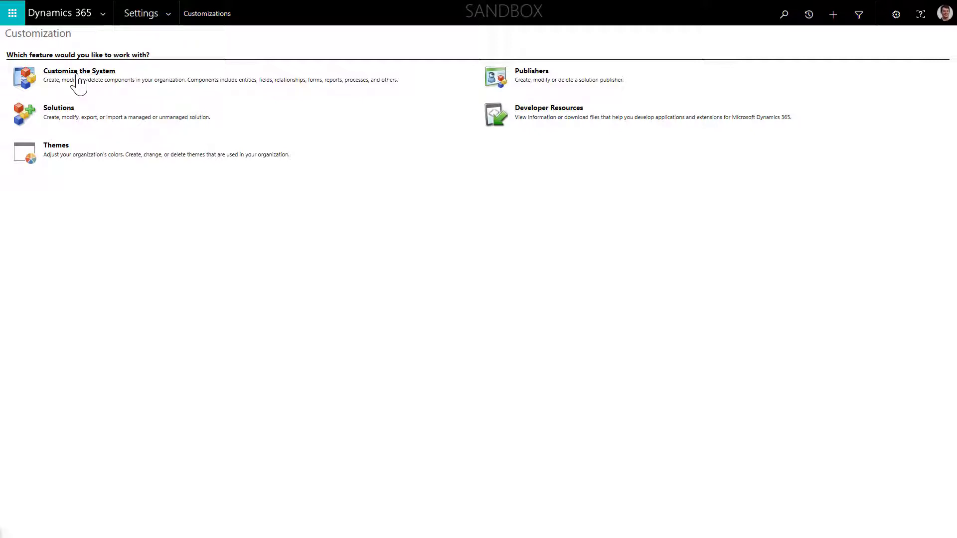
In the default solution, list the Resource Requirement entity's views
{"action": "left_click", "coordinate": [78, 71]}
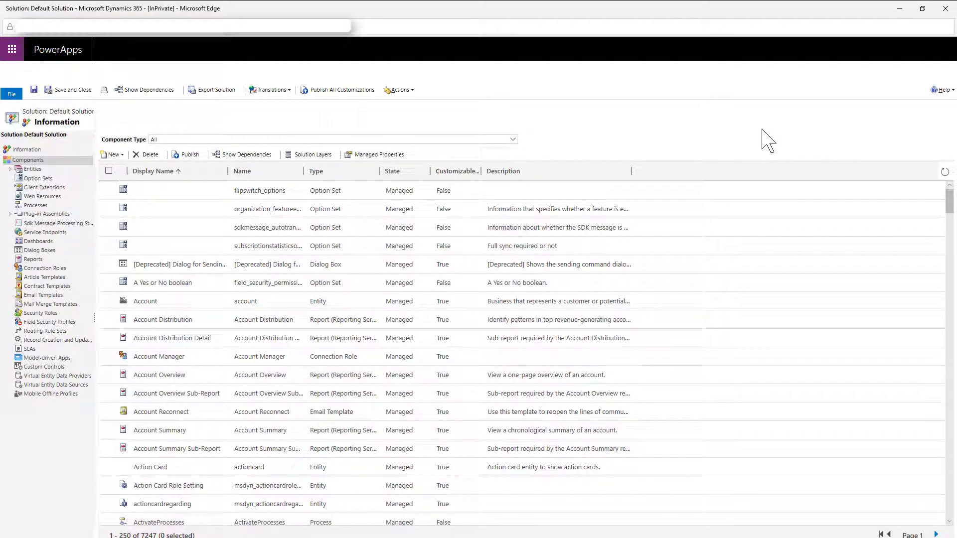
{"action": "left_click", "coordinate": [10, 168]}
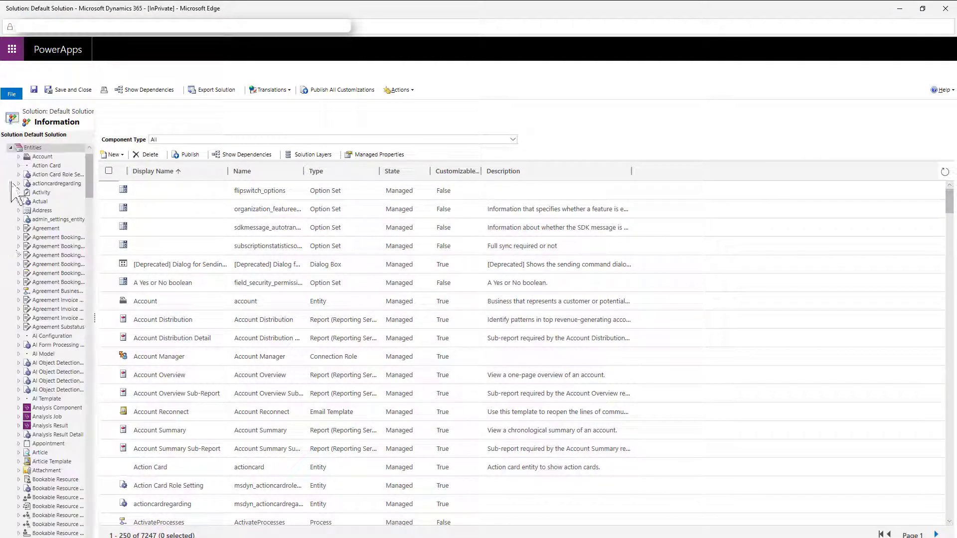
{"action": "left_click_drag", "start_coordinate": [95, 318], "coordinate": [126, 318]}
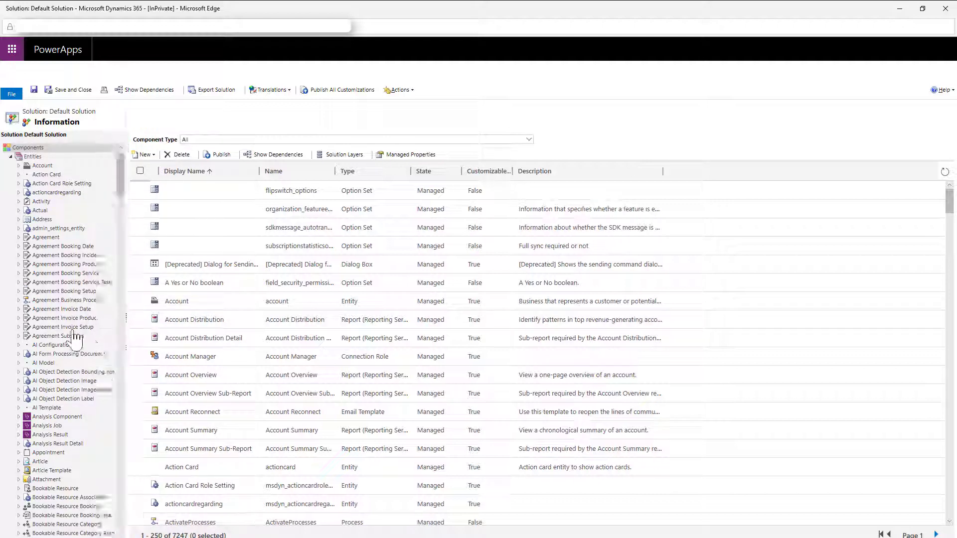
{"action": "scroll", "coordinate": [75, 337], "scroll_direction": "down", "scroll_amount": 20}
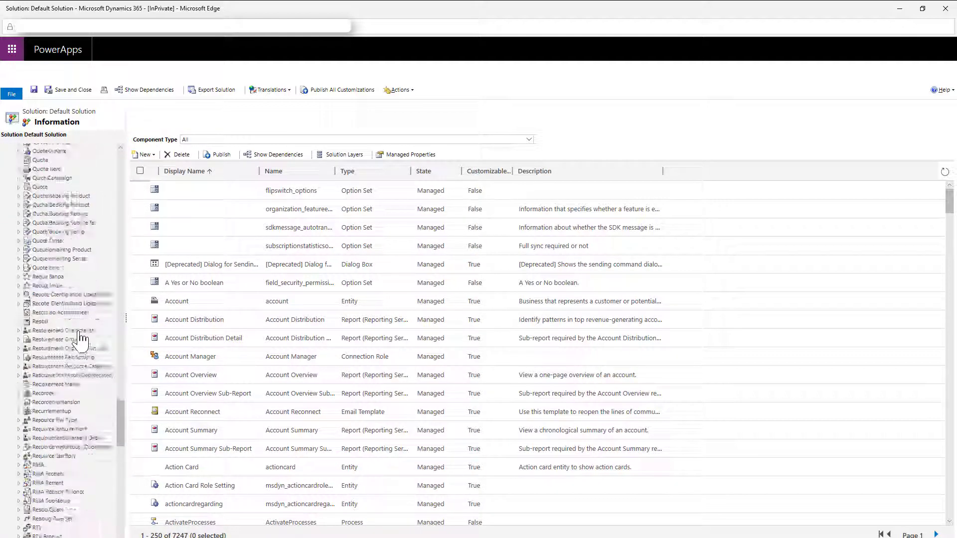
{"action": "scroll", "coordinate": [80, 338], "scroll_direction": "down", "scroll_amount": 3}
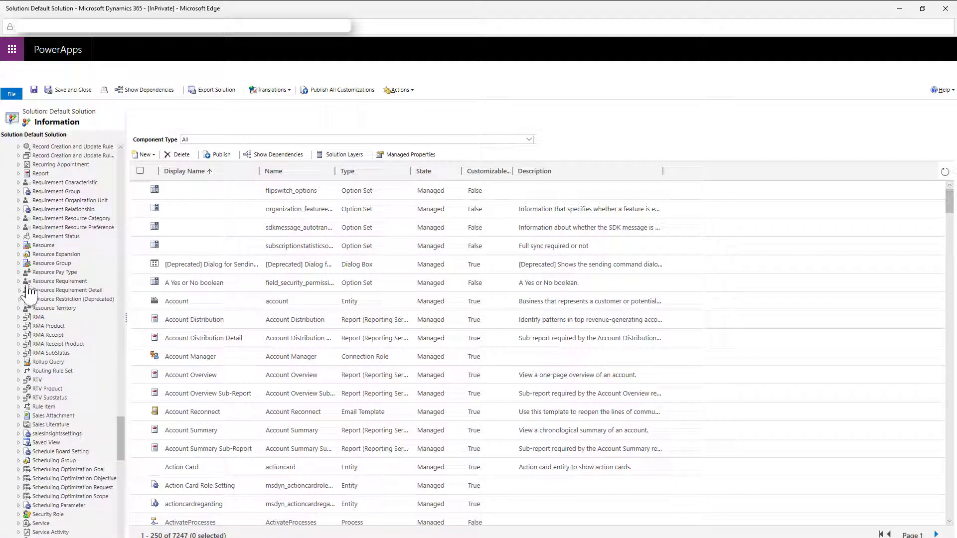
{"action": "left_click", "coordinate": [21, 282]}
{"action": "left_click", "coordinate": [50, 313]}
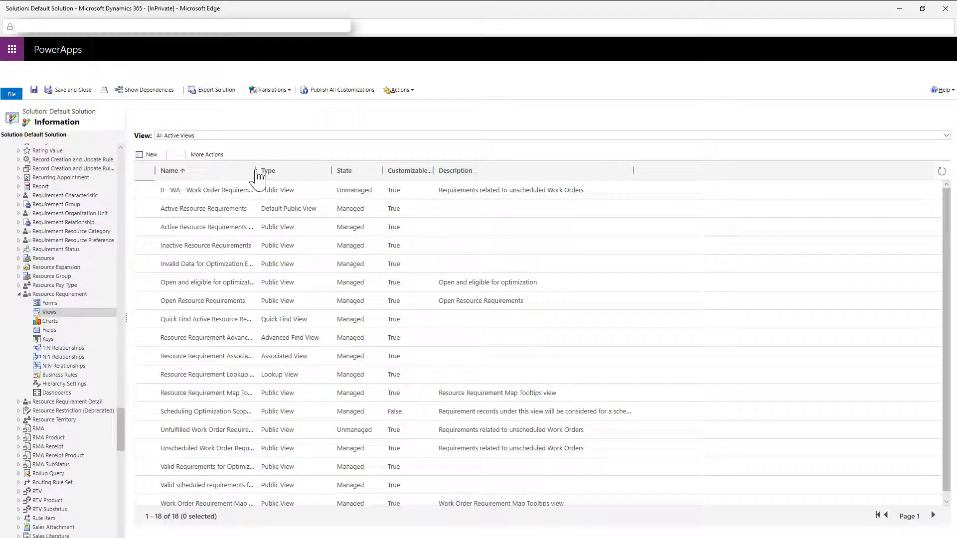
Open the 0 - WA - Work Order Requirements view and review its filter criteria
{"action": "left_click_drag", "start_coordinate": [257, 170], "coordinate": [320, 170]}
{"action": "left_click", "coordinate": [144, 190]}
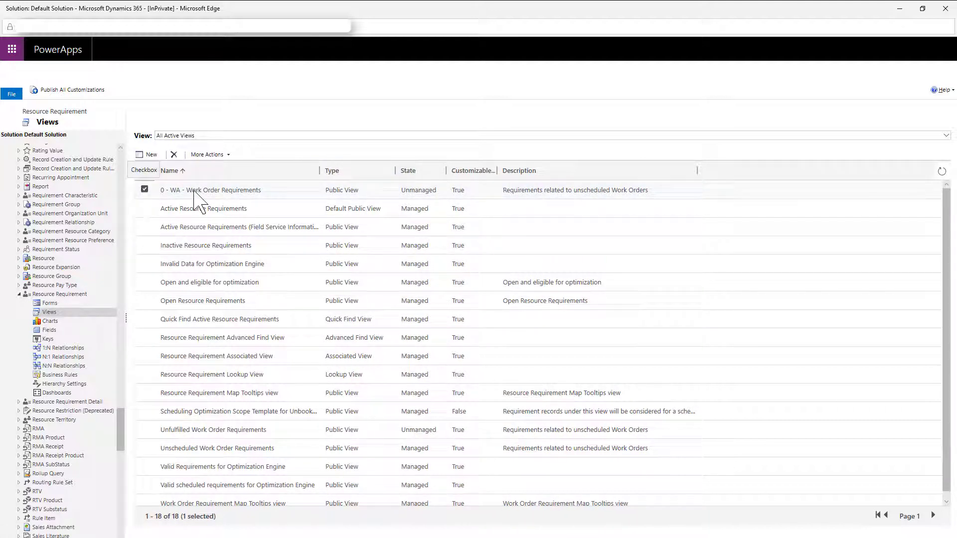
{"action": "double_click", "coordinate": [197, 190]}
{"action": "left_click", "coordinate": [914, 178]}
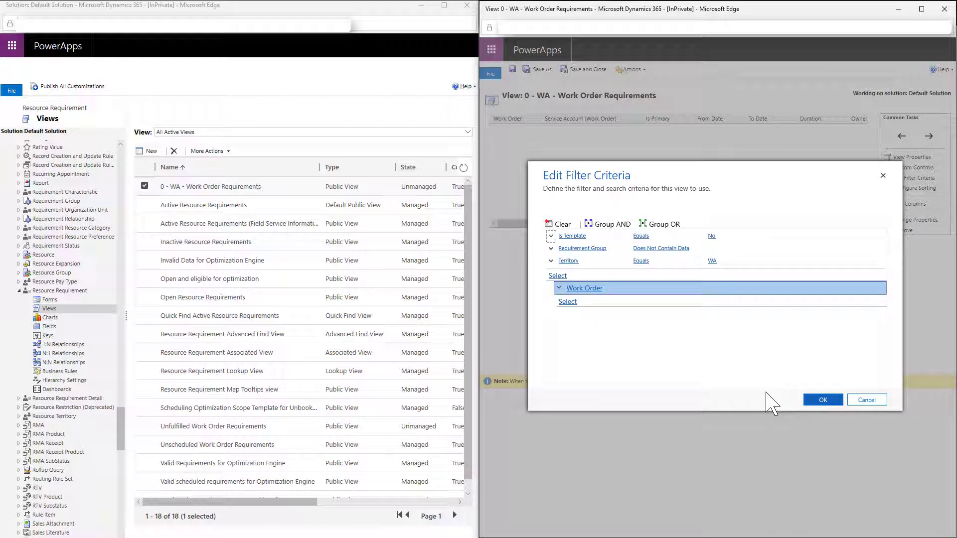
{"action": "left_click", "coordinate": [823, 401]}
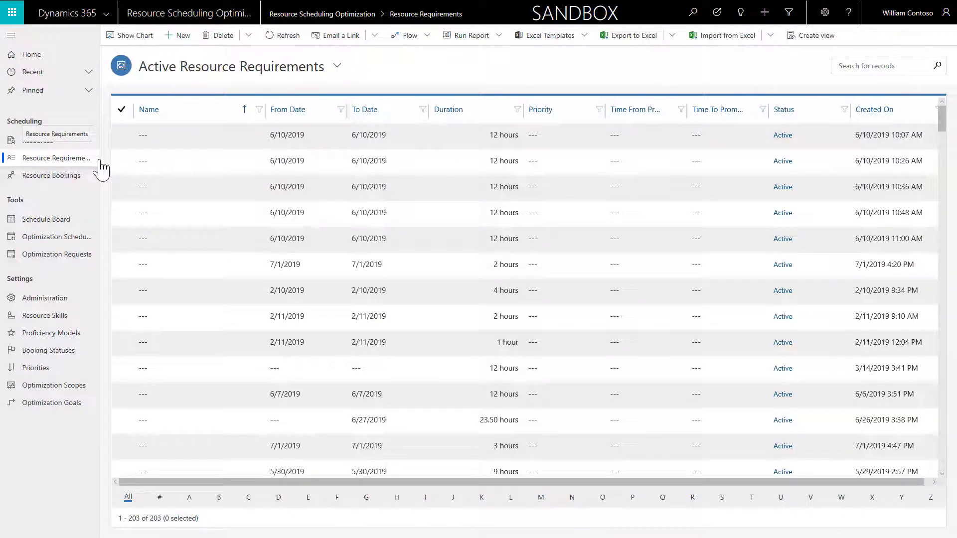
Bulk-edit all 149 requirements in the 0 - WA - Work Order Requirements view to scheduling method Optimize
{"action": "left_click", "coordinate": [337, 66]}
{"action": "left_click", "coordinate": [295, 116]}
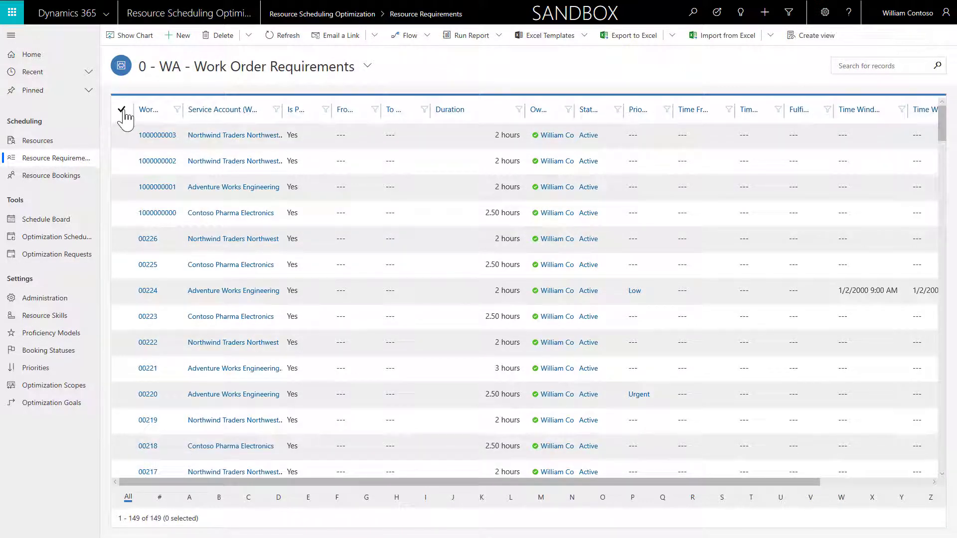
{"action": "left_click", "coordinate": [121, 110]}
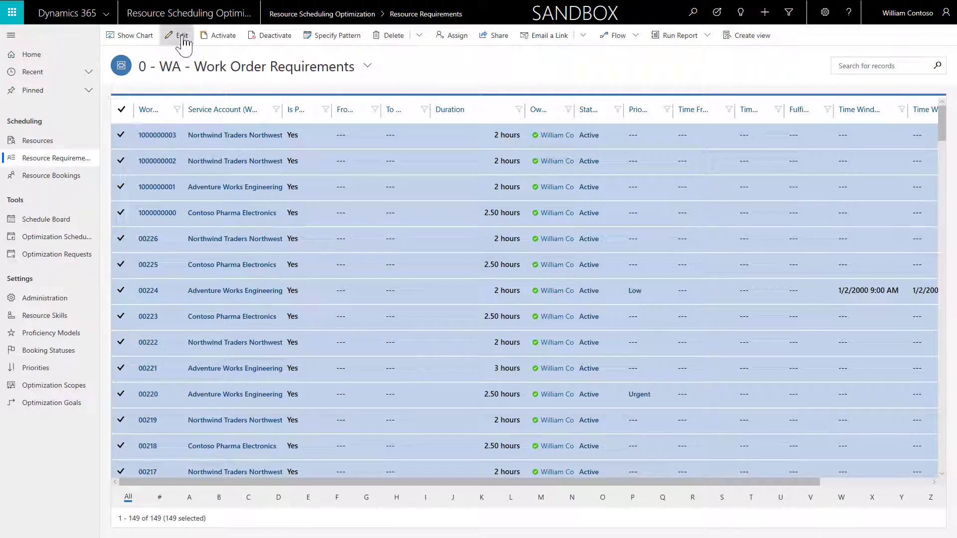
{"action": "left_click", "coordinate": [182, 36]}
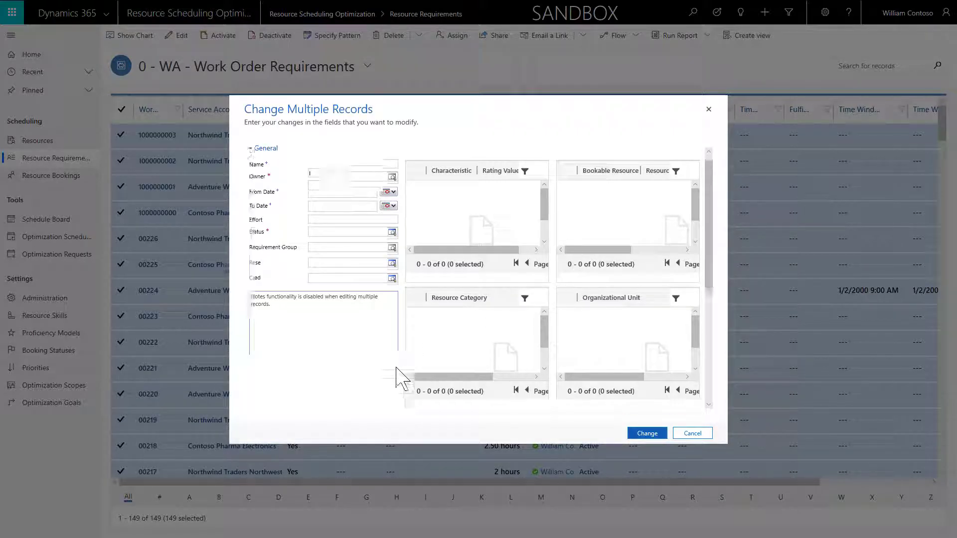
{"action": "scroll", "coordinate": [402, 379], "scroll_direction": "down", "scroll_amount": 5}
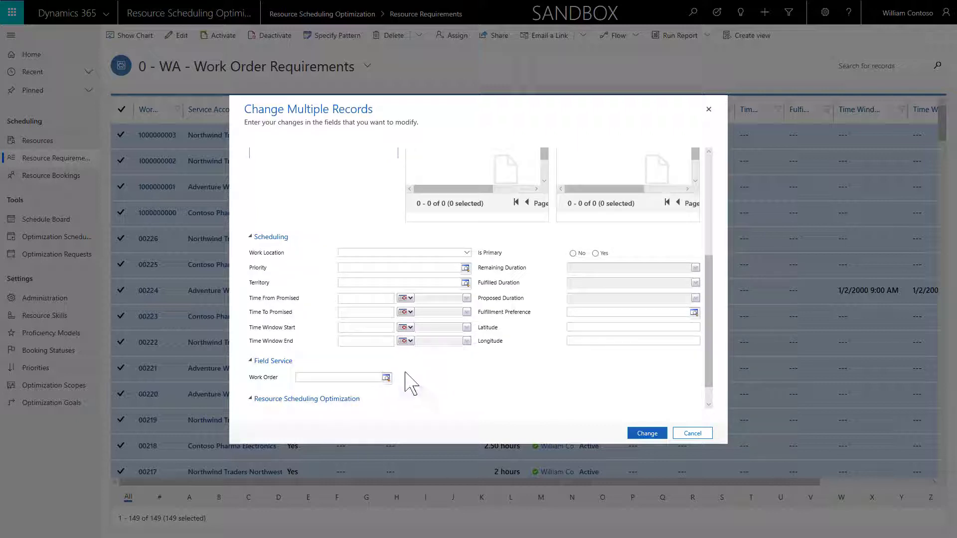
{"action": "scroll", "coordinate": [408, 378], "scroll_direction": "down", "scroll_amount": 1}
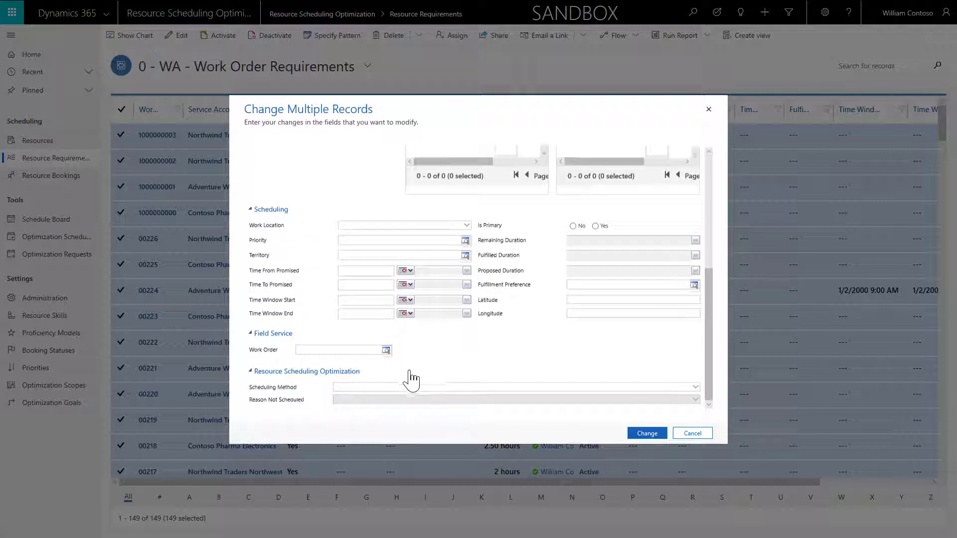
{"action": "left_click", "coordinate": [357, 388]}
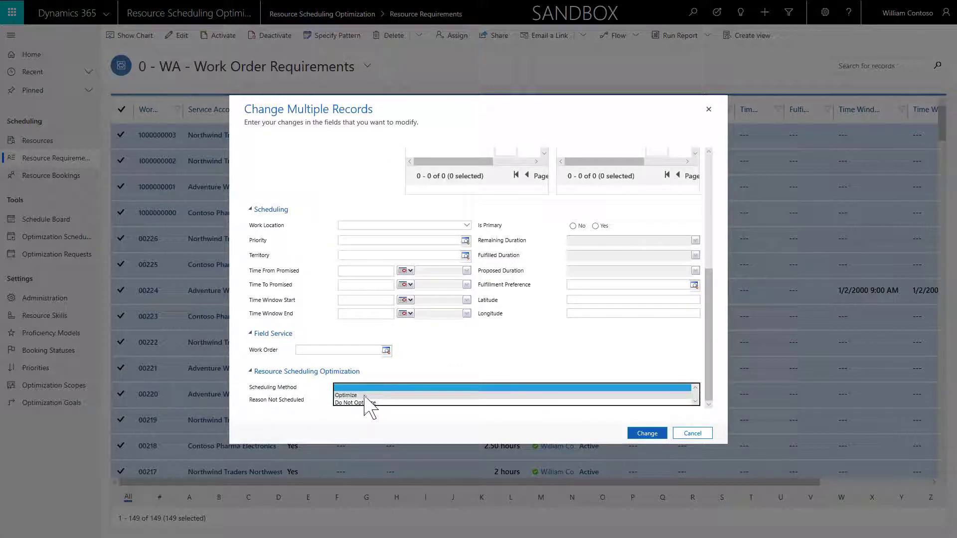
{"action": "left_click", "coordinate": [365, 395]}
{"action": "left_click", "coordinate": [643, 433]}
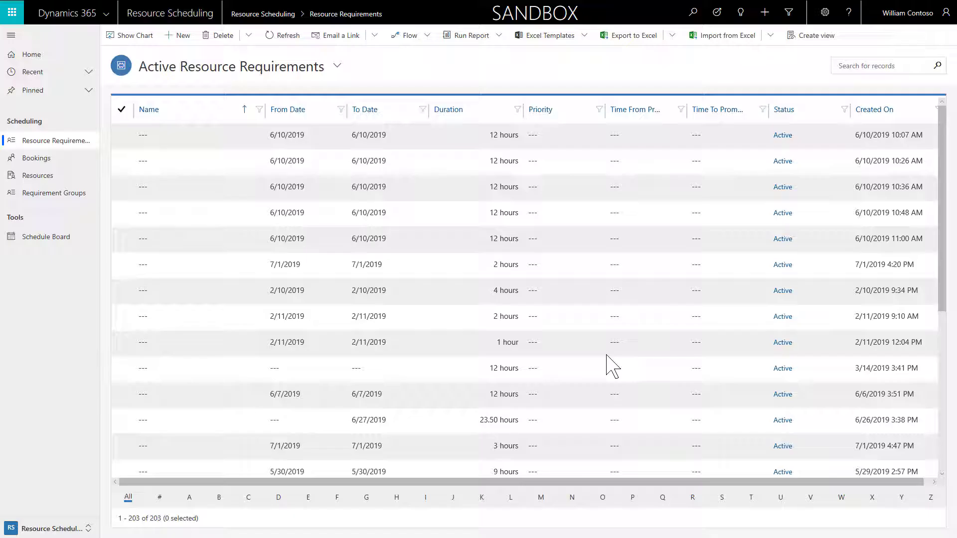
Set the Work Order entity's default scheduling method to Optimize and save the booking setup
{"action": "left_click", "coordinate": [78, 531]}
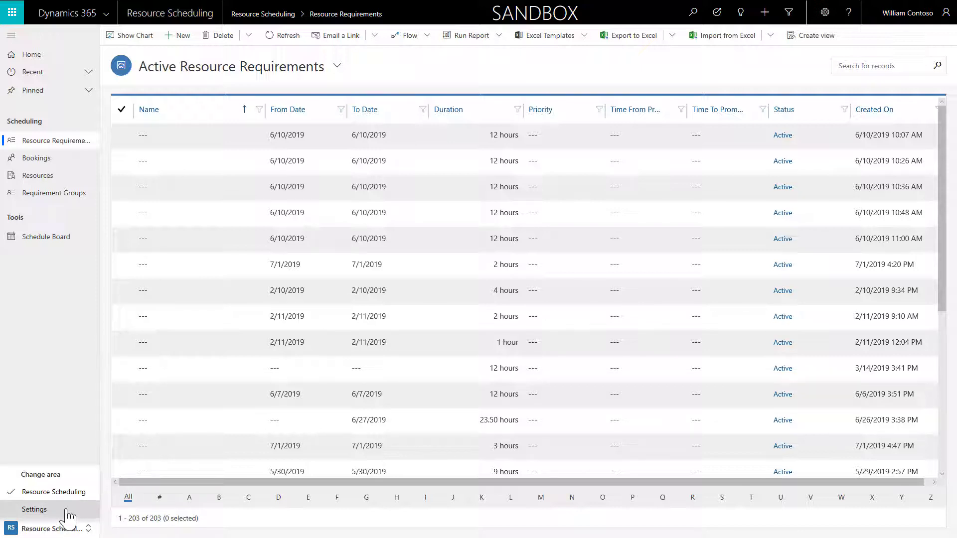
{"action": "left_click", "coordinate": [67, 510]}
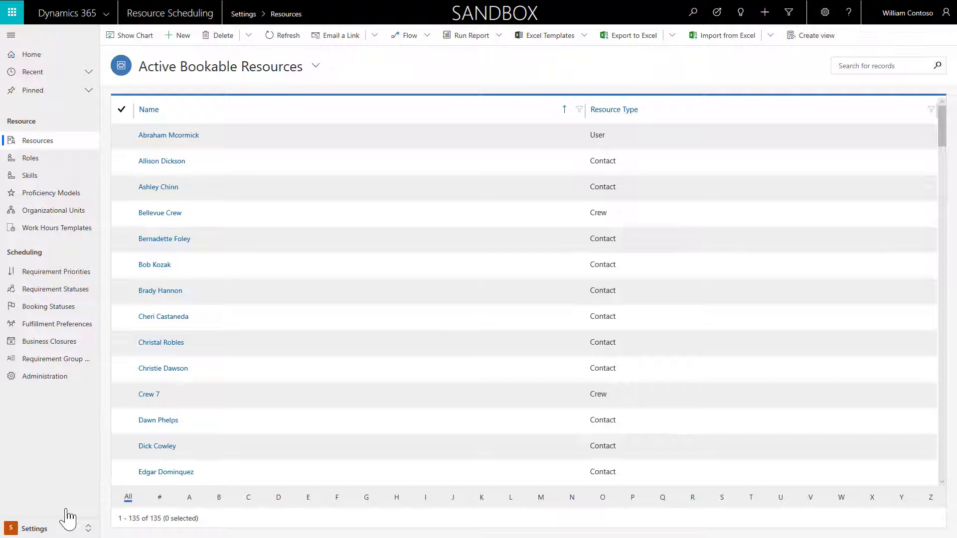
{"action": "left_click", "coordinate": [63, 377]}
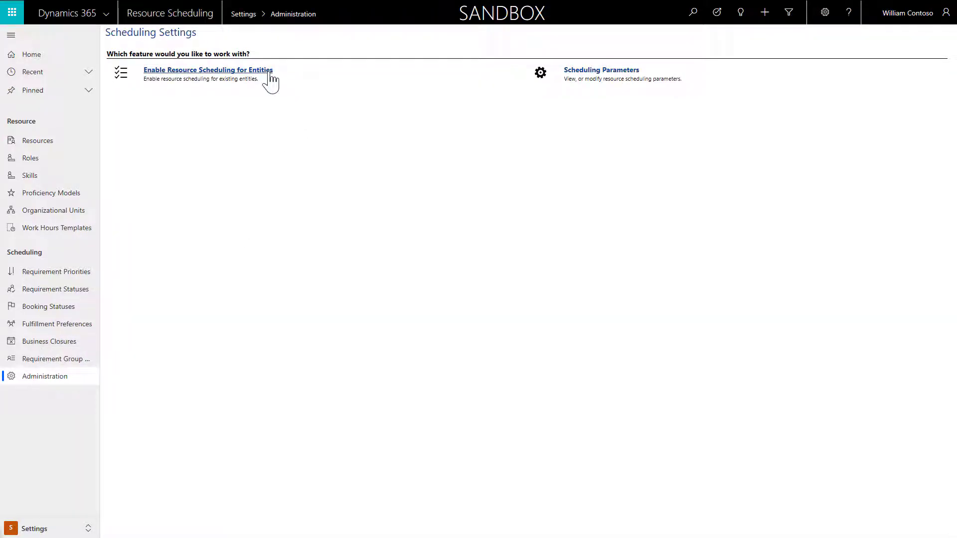
{"action": "left_click", "coordinate": [260, 74]}
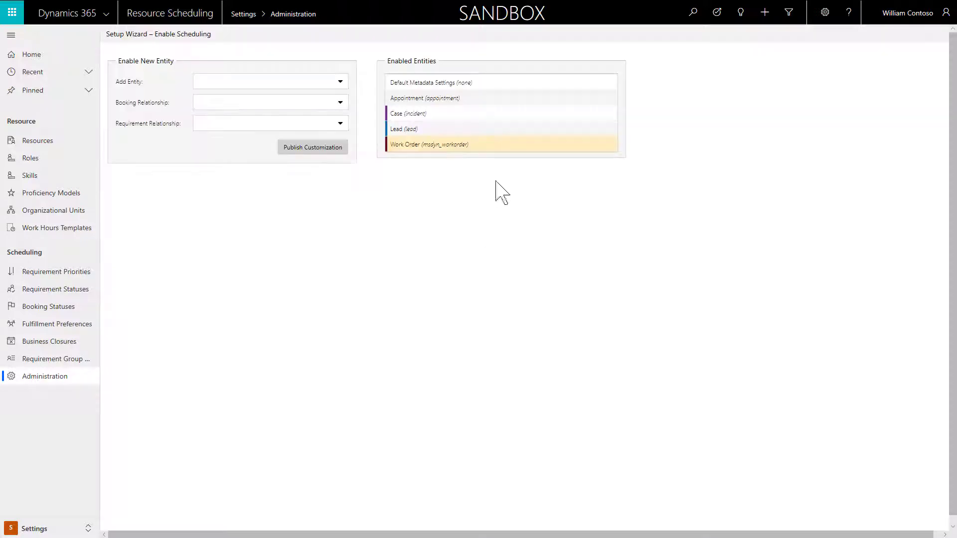
{"action": "double_click", "coordinate": [503, 146]}
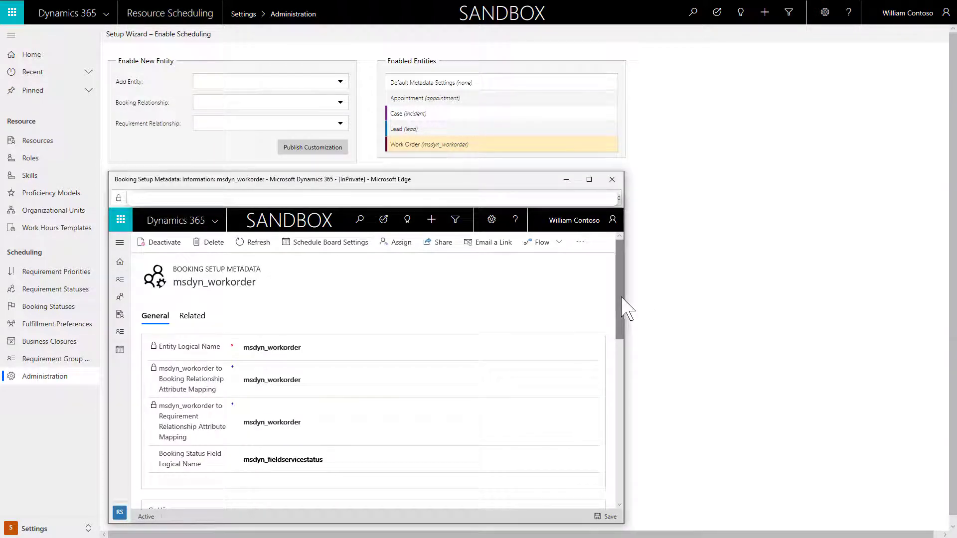
{"action": "left_click_drag", "start_coordinate": [621, 307], "coordinate": [608, 417]}
{"action": "left_click", "coordinate": [277, 456]}
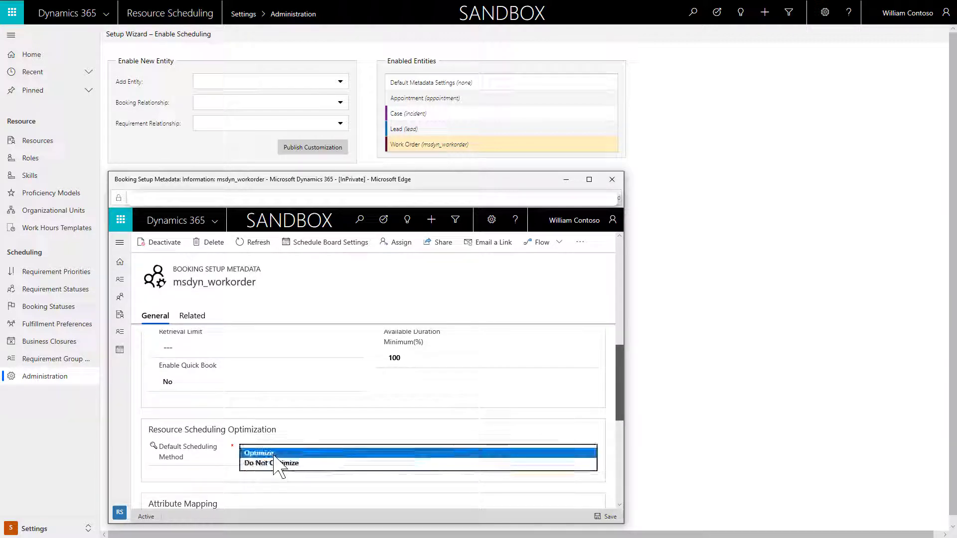
{"action": "left_click", "coordinate": [282, 455]}
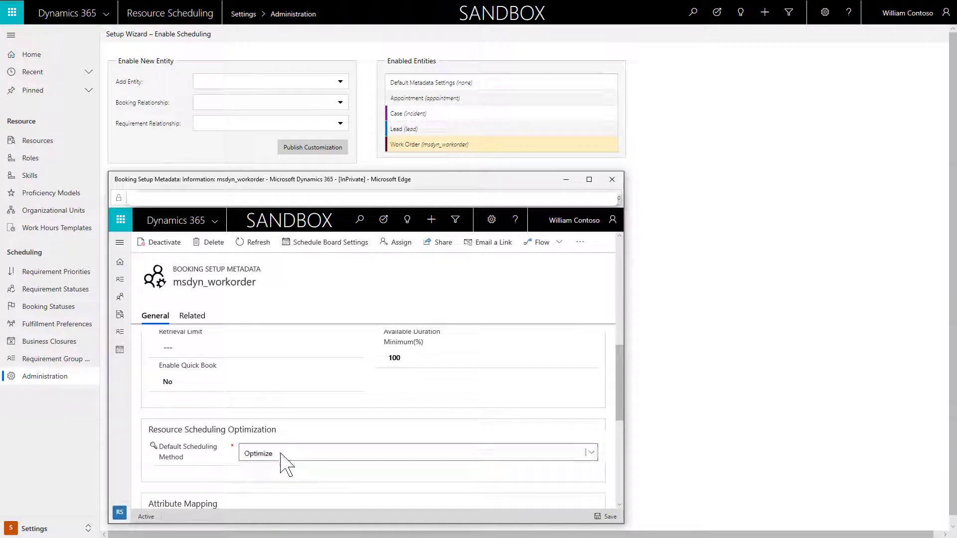
{"action": "left_click", "coordinate": [609, 518]}
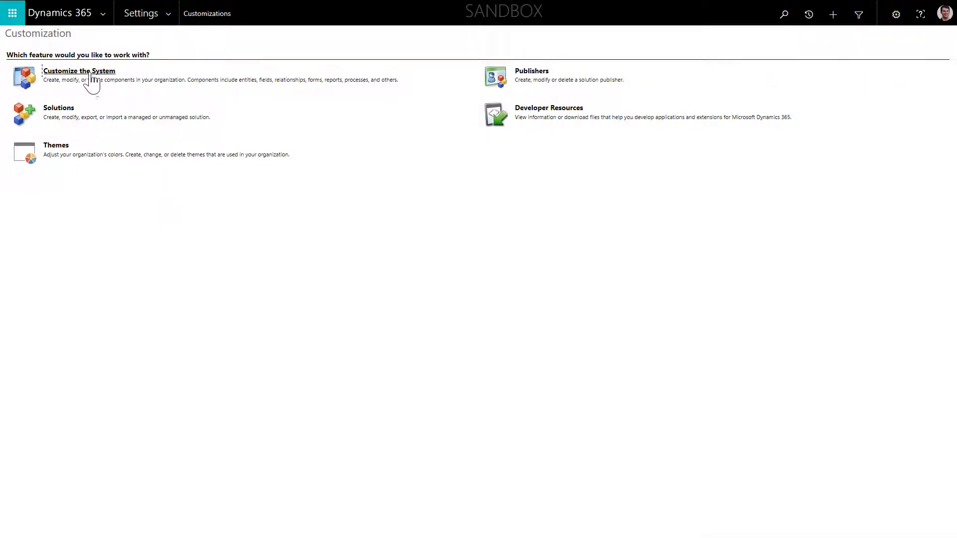
In the default solution, expand Bookable Resource and list its views
{"action": "left_click", "coordinate": [91, 76]}
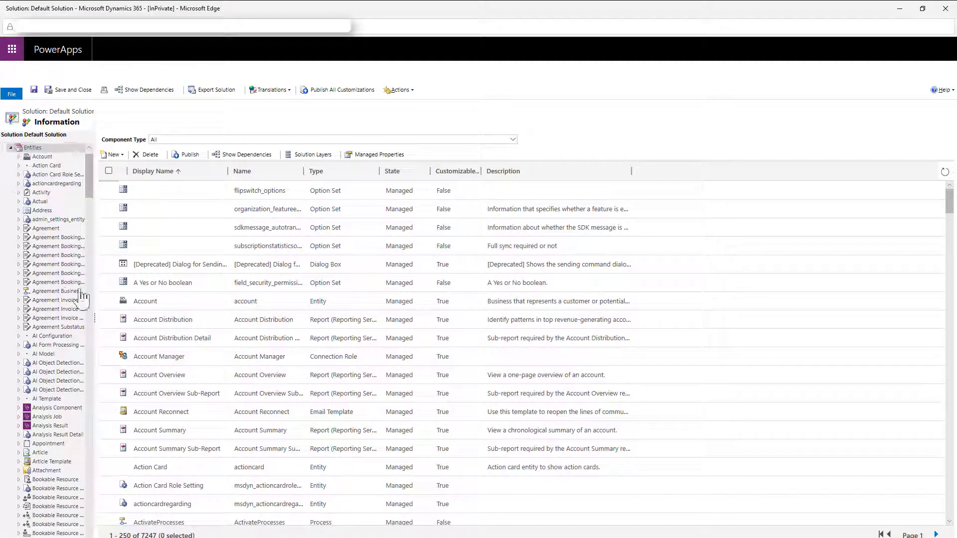
{"action": "left_click_drag", "start_coordinate": [94, 314], "coordinate": [142, 316]}
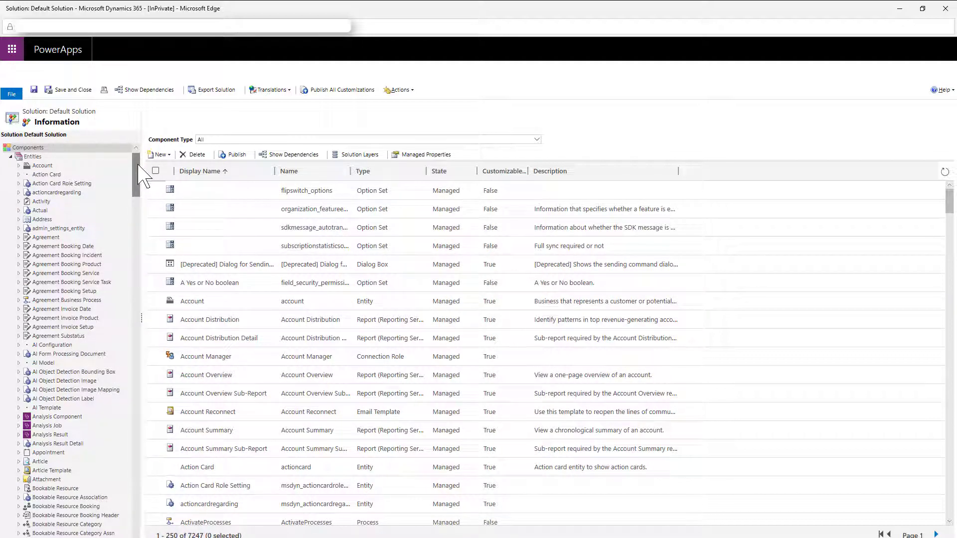
{"action": "scroll", "coordinate": [140, 197], "scroll_direction": "down", "scroll_amount": 10}
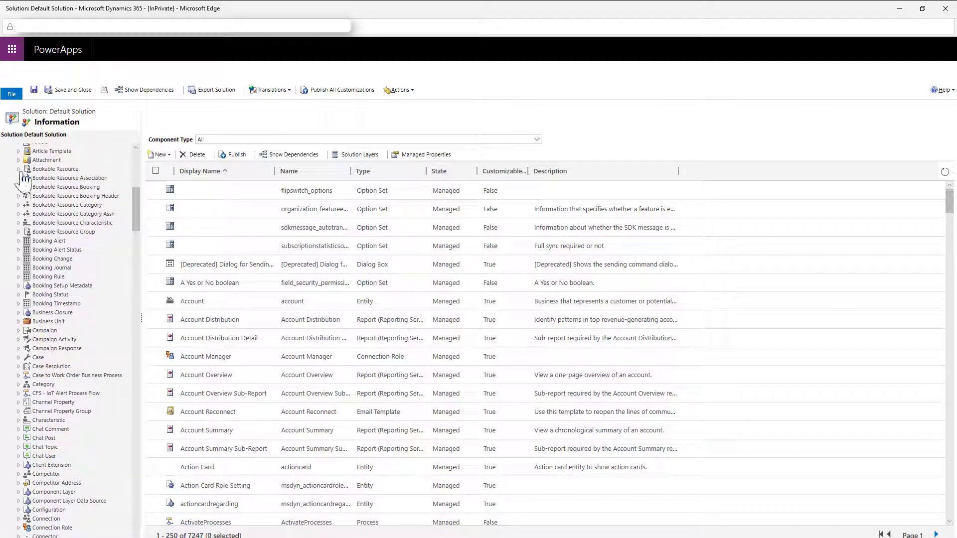
{"action": "left_click", "coordinate": [29, 170]}
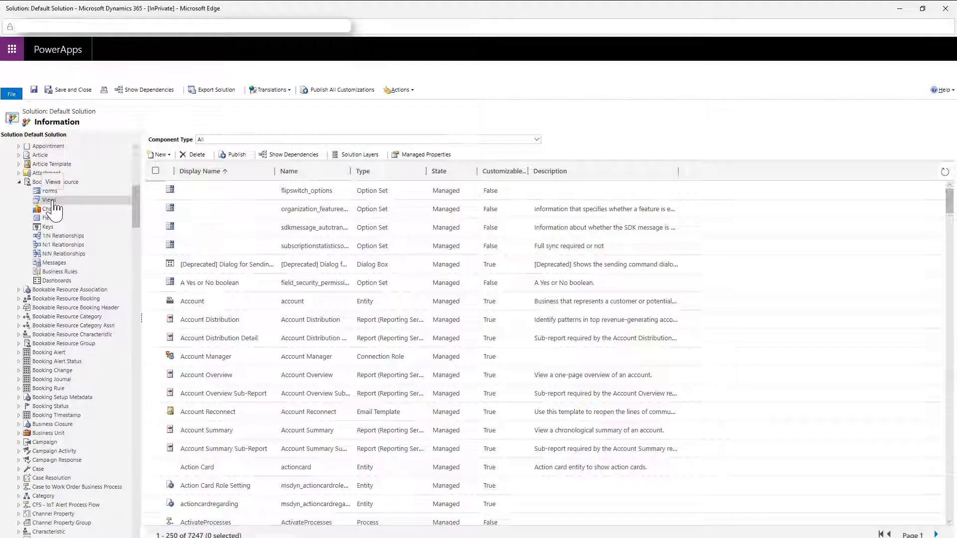
{"action": "left_click", "coordinate": [50, 200]}
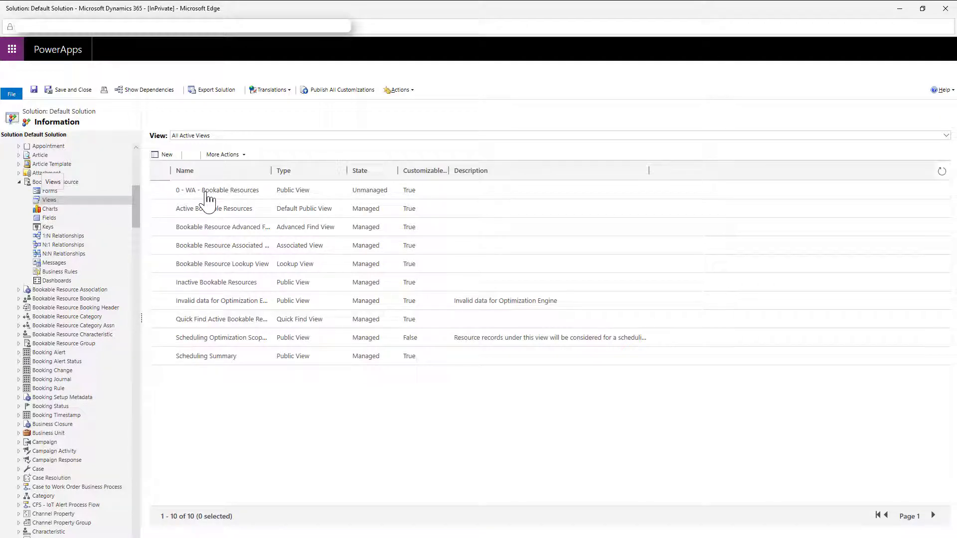
Review the 0 - WA - Bookable Resources filter (Status Active, Territory WA) and close the view editor
{"action": "left_click", "coordinate": [188, 198]}
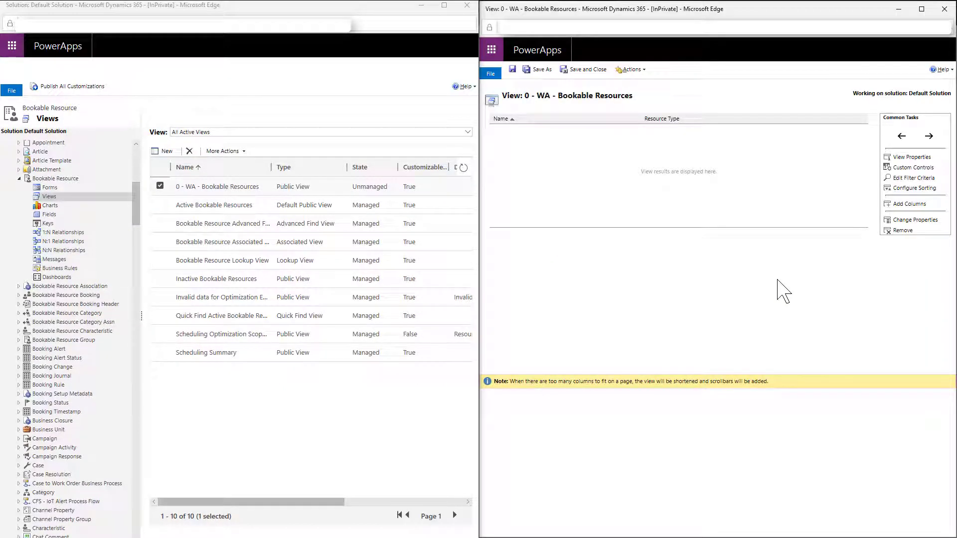
{"action": "left_click", "coordinate": [905, 188]}
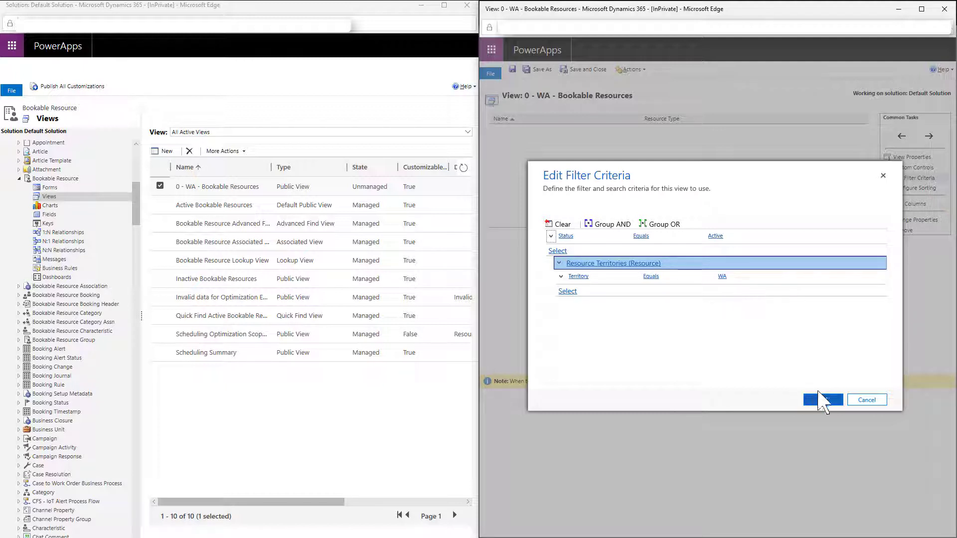
{"action": "left_click", "coordinate": [823, 400]}
{"action": "left_click", "coordinate": [98, 88]}
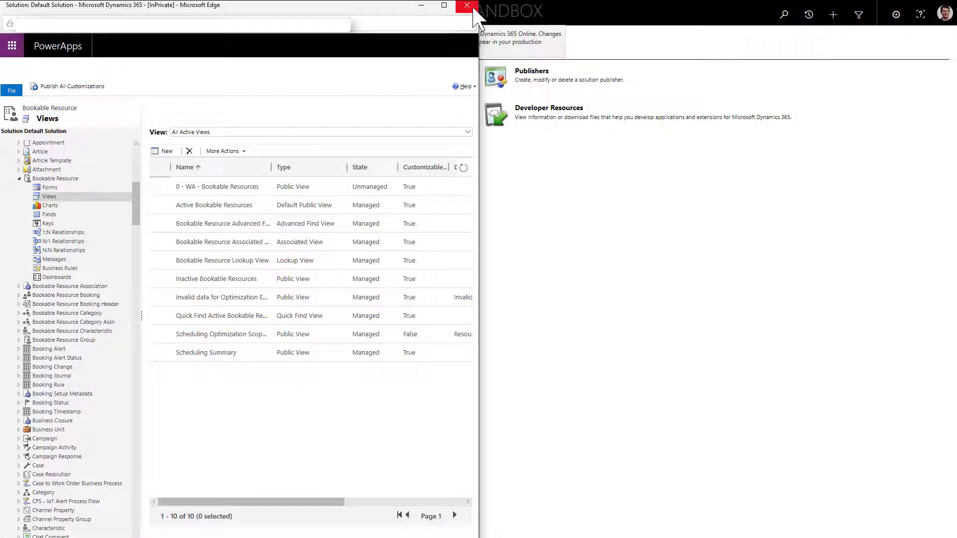
Open the first resource in the 0 - WA - Bookable Resources view and confirm Optimize Schedule is Yes
{"action": "left_click", "coordinate": [467, 5]}
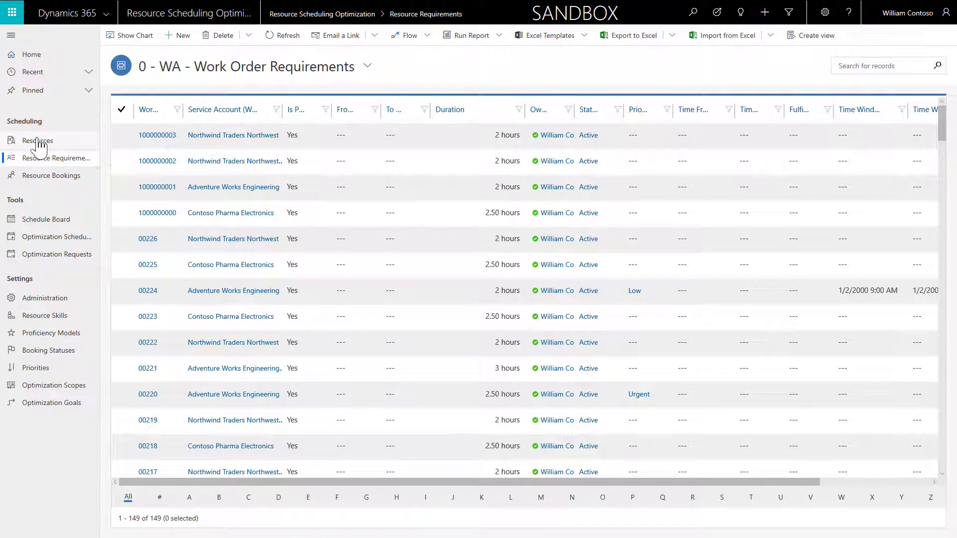
{"action": "left_click", "coordinate": [38, 141]}
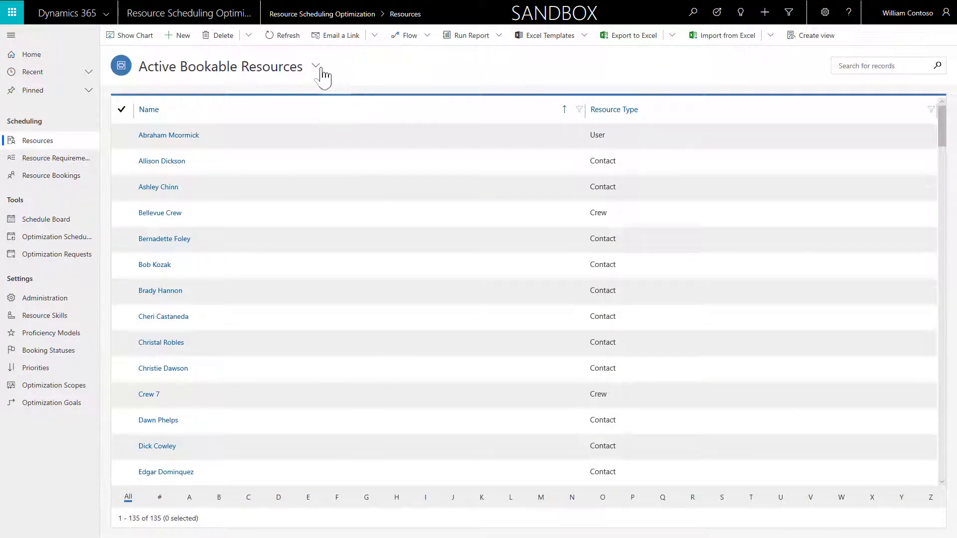
{"action": "left_click", "coordinate": [315, 66]}
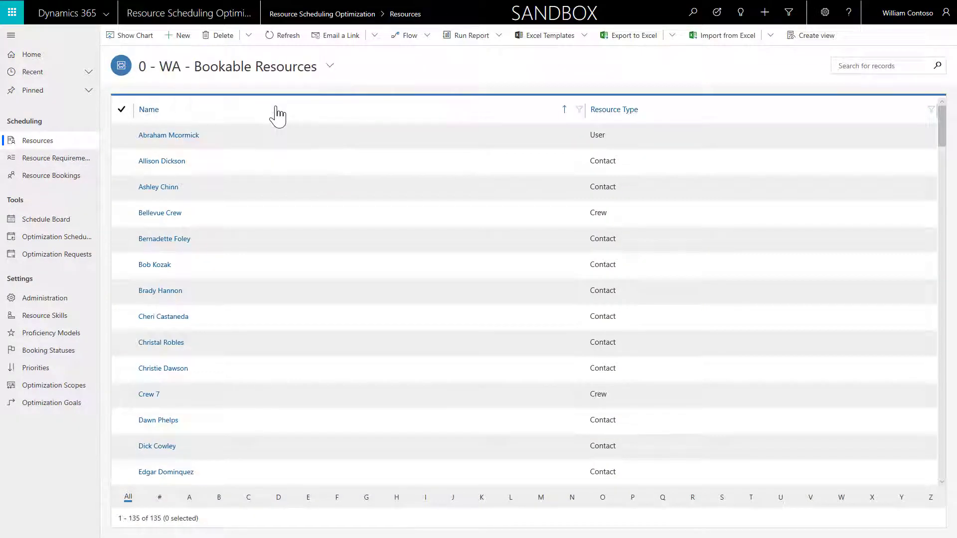
{"action": "left_click", "coordinate": [278, 112]}
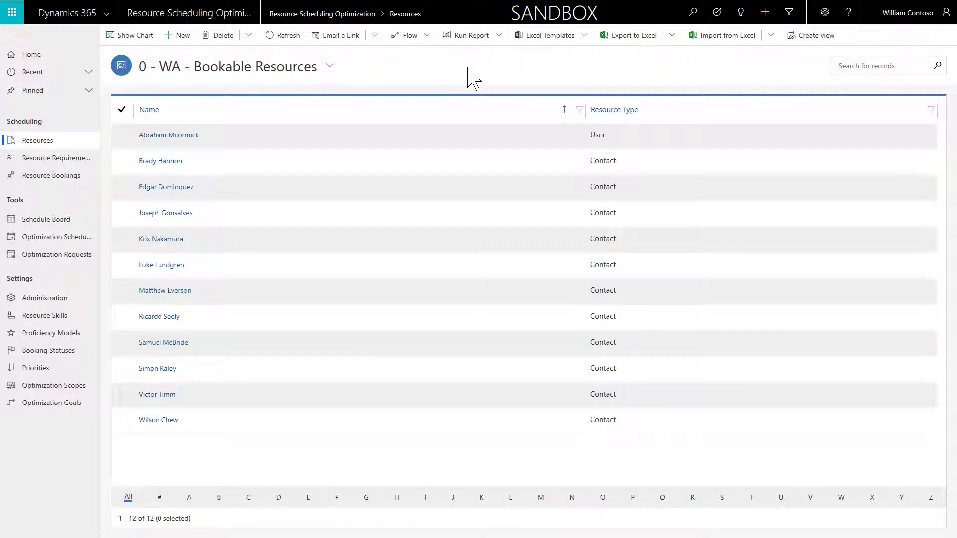
{"action": "double_click", "coordinate": [287, 136]}
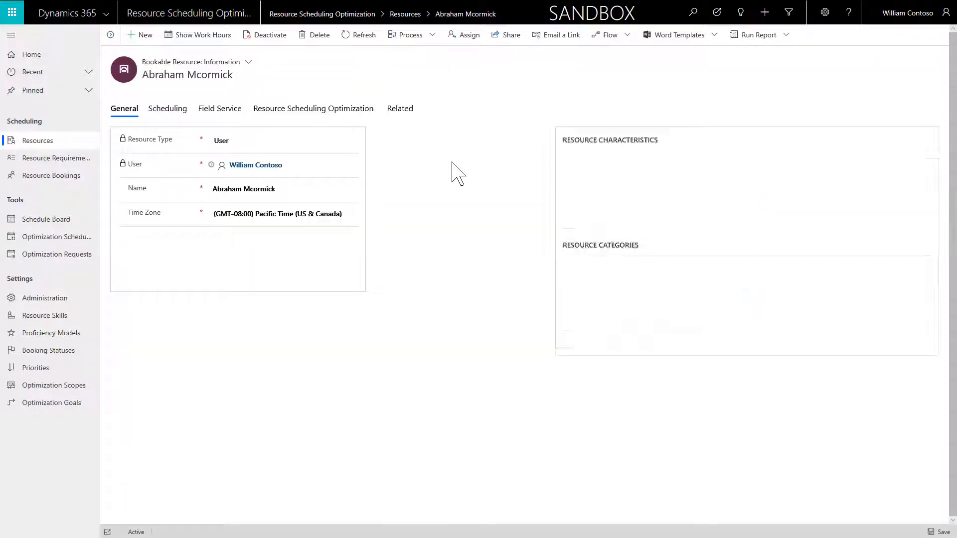
{"action": "left_click", "coordinate": [332, 113]}
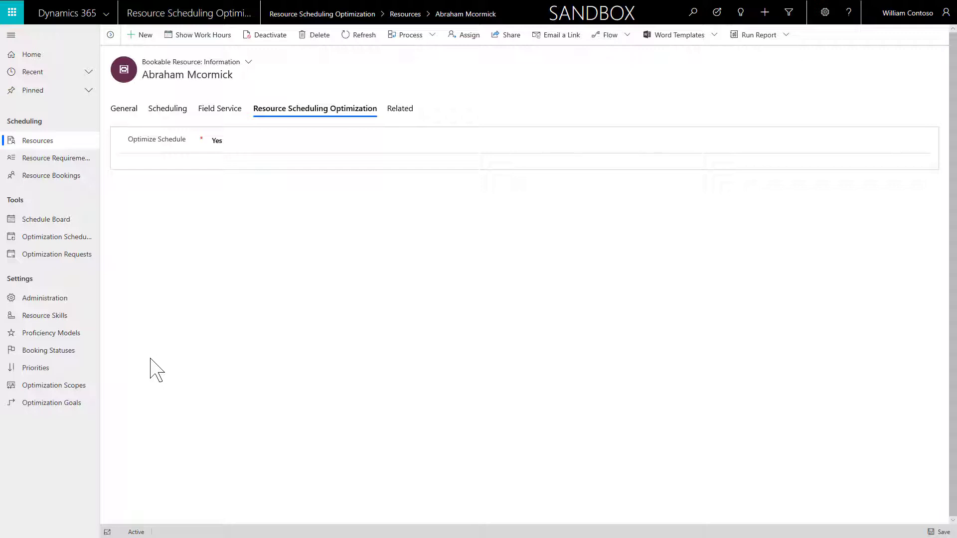
Create a new optimization scope named 'Washington state work order'
{"action": "left_click", "coordinate": [91, 392]}
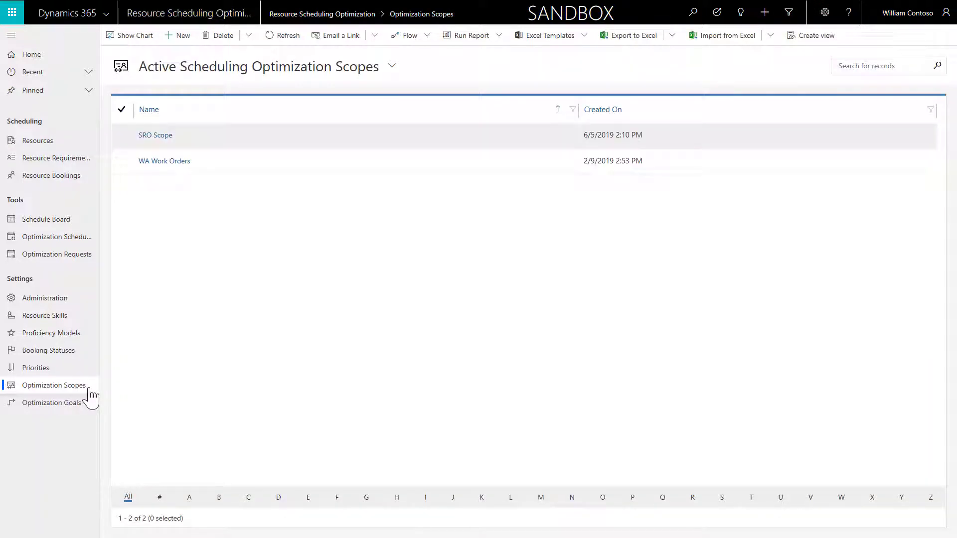
{"action": "left_click", "coordinate": [183, 36]}
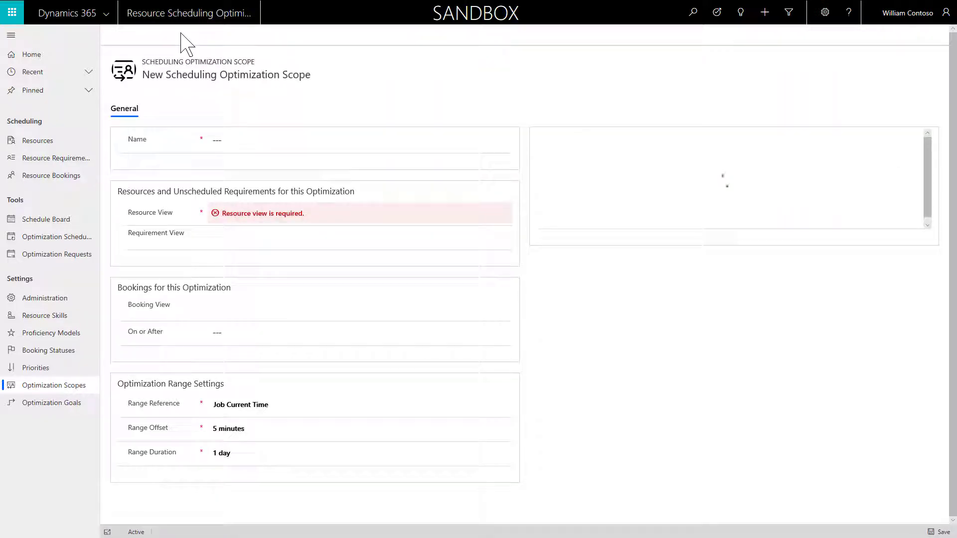
{"action": "left_click", "coordinate": [233, 139]}
{"action": "type", "text": "Washington"}
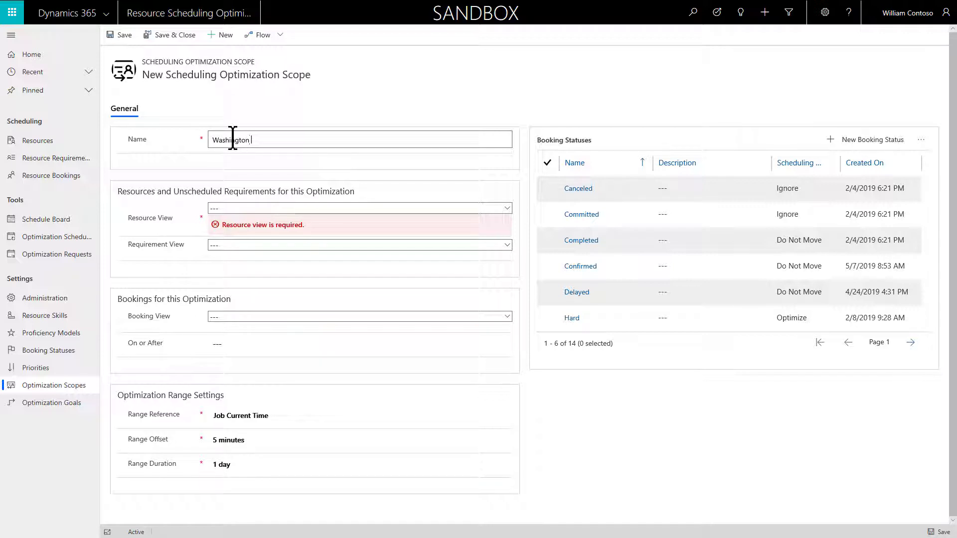
{"action": "type", "text": " state work orders"}
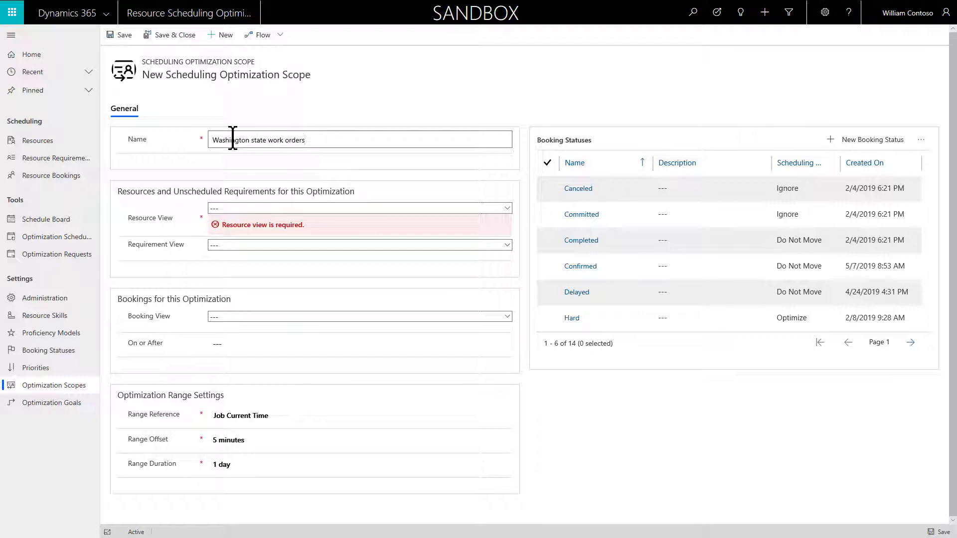
Set the scope's resource and requirement views to 0 - WA - Bookable Resources and 0 - WA - Work Order Requirements
{"action": "left_click", "coordinate": [301, 210]}
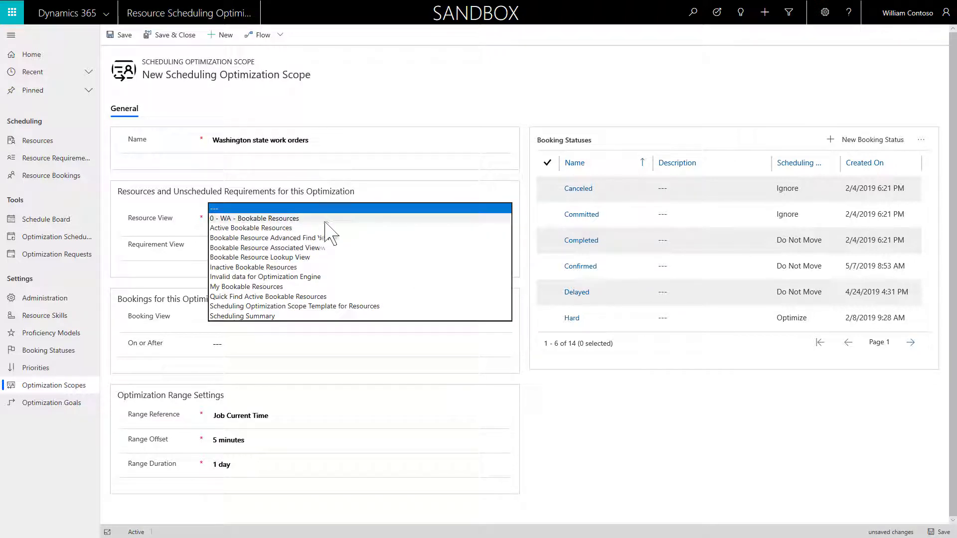
{"action": "left_click", "coordinate": [328, 219]}
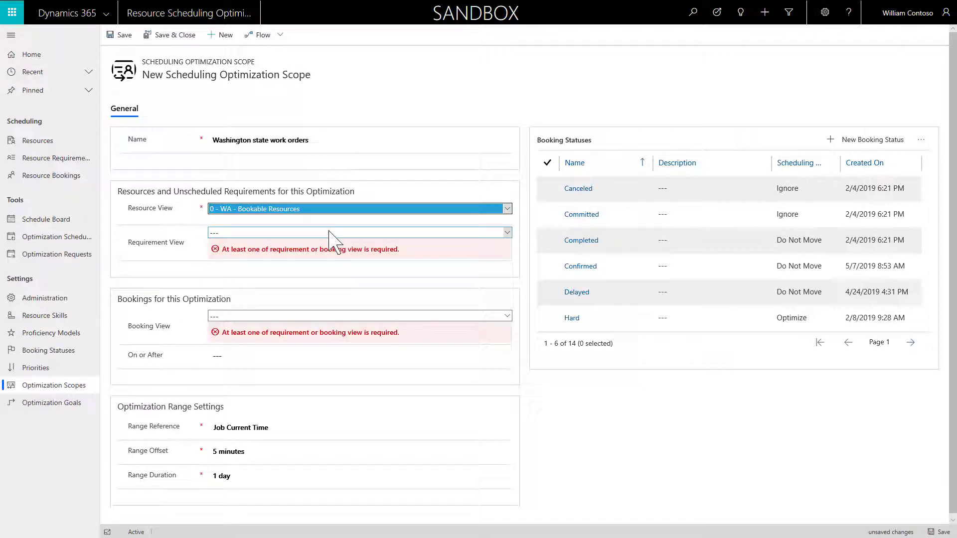
{"action": "left_click", "coordinate": [328, 233]}
{"action": "left_click", "coordinate": [344, 243]}
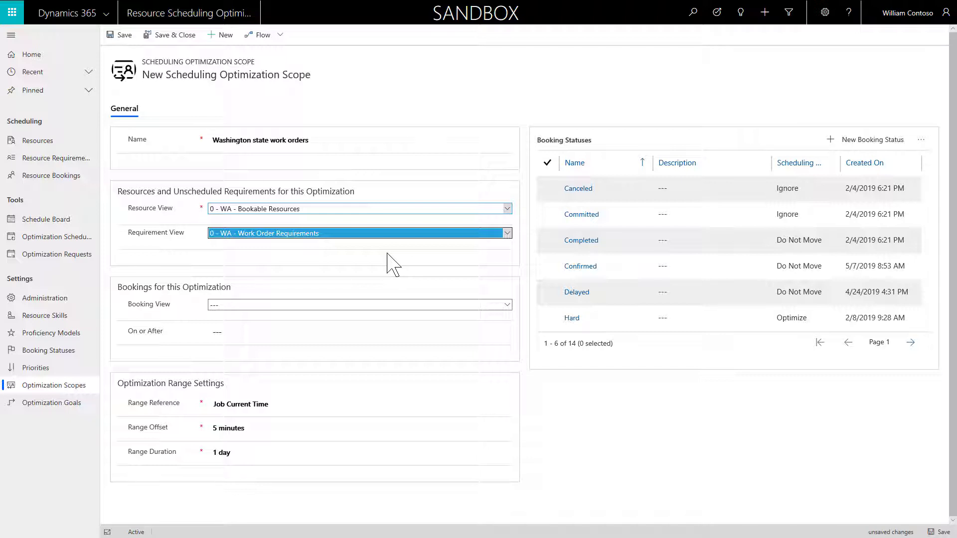
{"action": "left_click", "coordinate": [370, 306]}
Use Active Bookable Resource Bookings as the booking view, set range duration to 2 days, and save the scope
{"action": "left_click", "coordinate": [368, 316]}
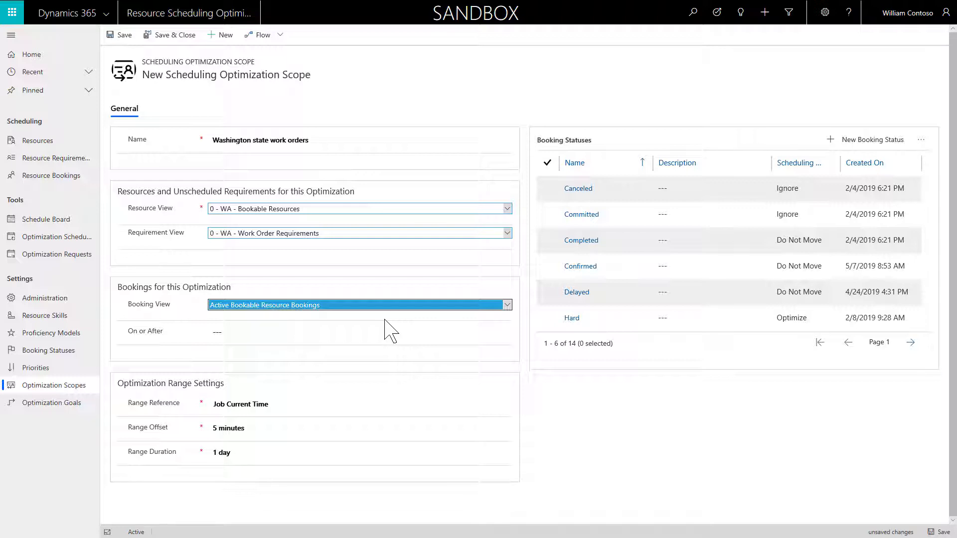
{"action": "left_click", "coordinate": [266, 454]}
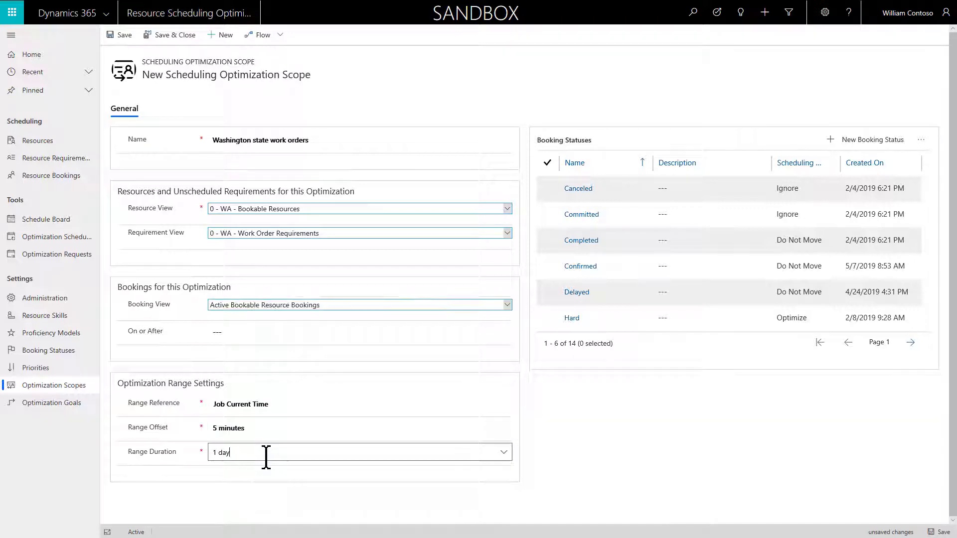
{"action": "left_click", "coordinate": [504, 453]}
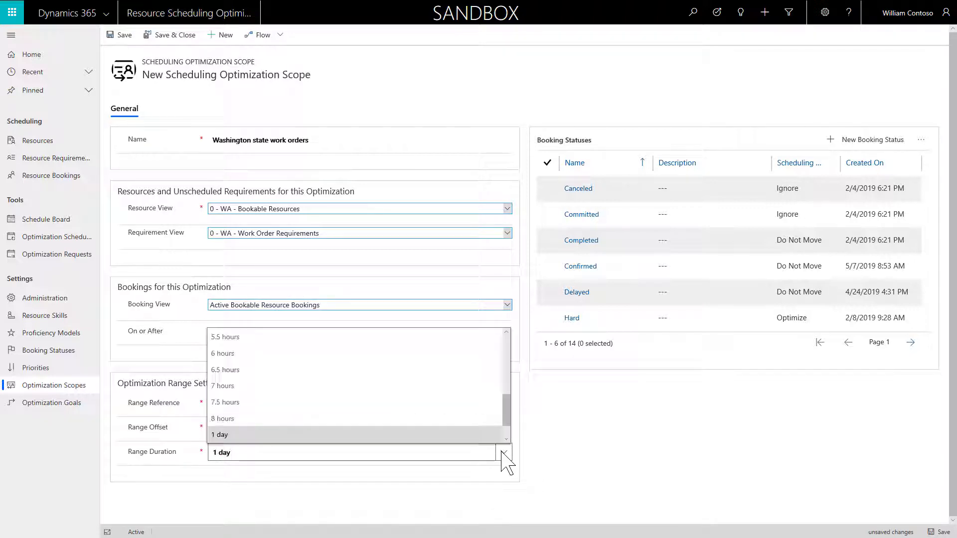
{"action": "scroll", "coordinate": [304, 428], "scroll_direction": "down", "scroll_amount": 1}
{"action": "left_click", "coordinate": [267, 434]}
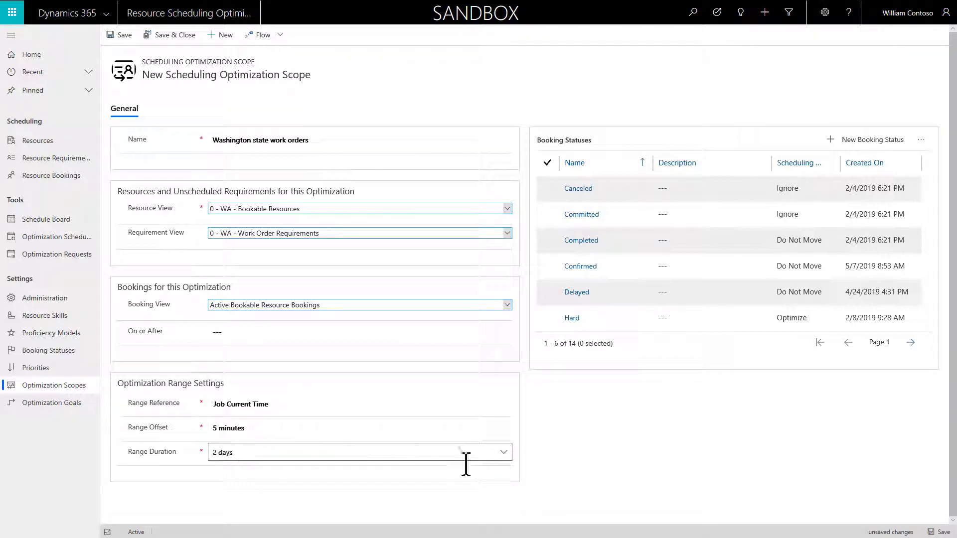
{"action": "left_click", "coordinate": [507, 475]}
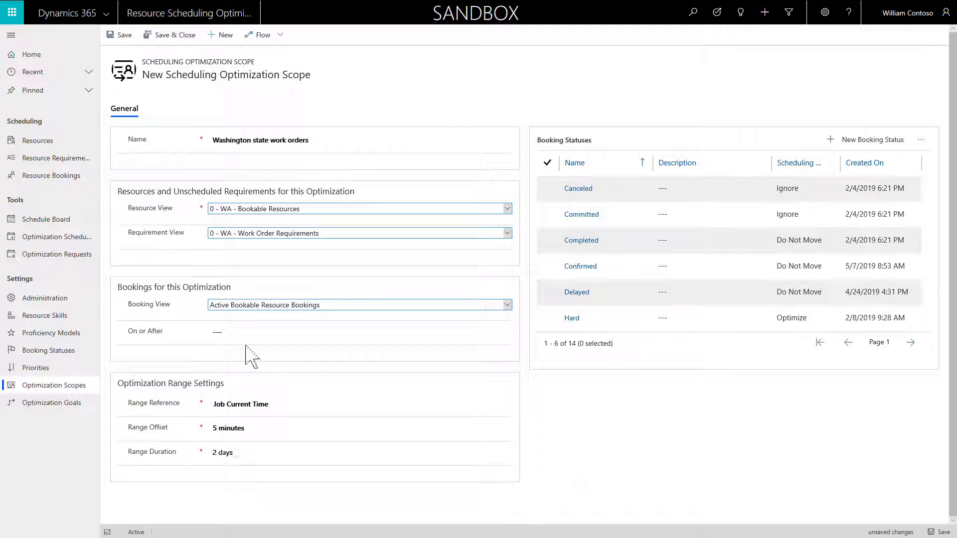
{"action": "left_click", "coordinate": [131, 36]}
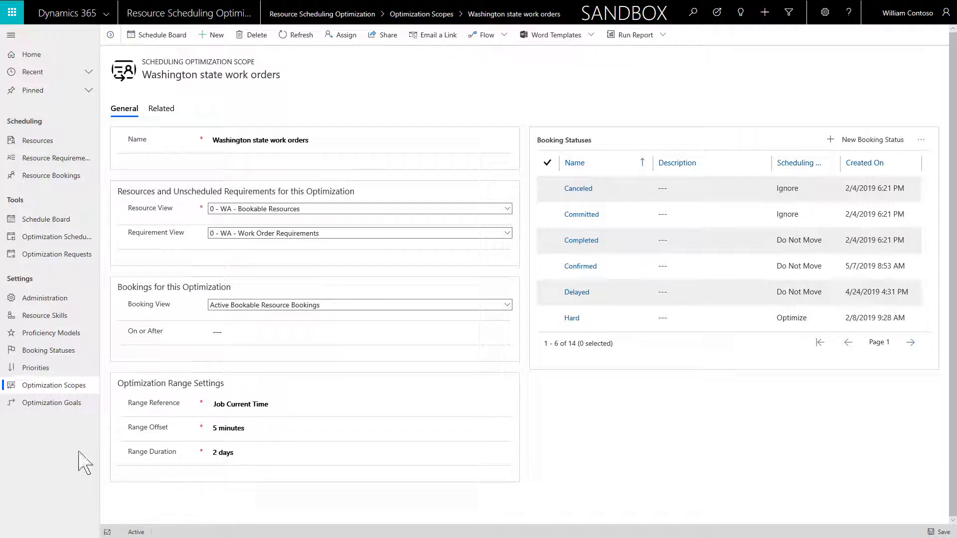
Start a new optimization goal with engine effort level Very Light
{"action": "left_click", "coordinate": [51, 403]}
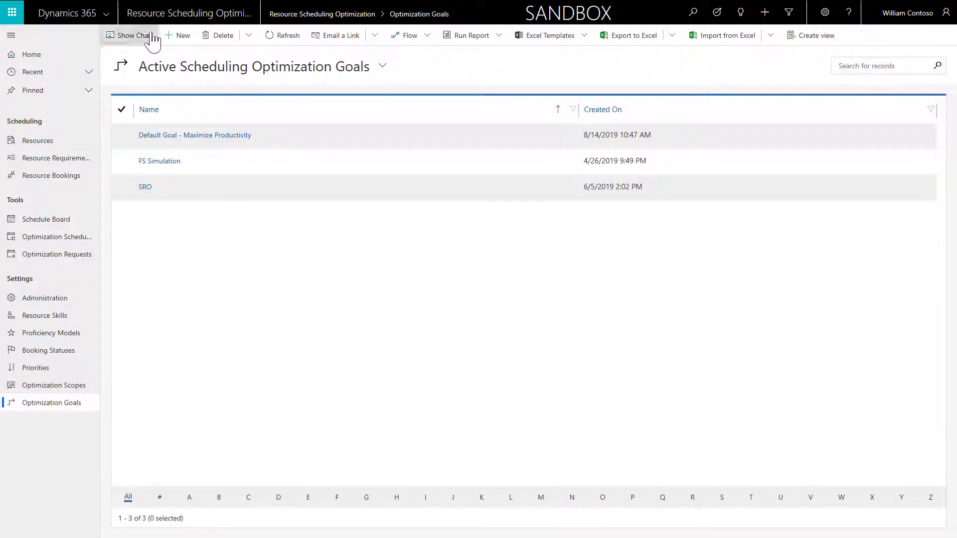
{"action": "left_click", "coordinate": [179, 35]}
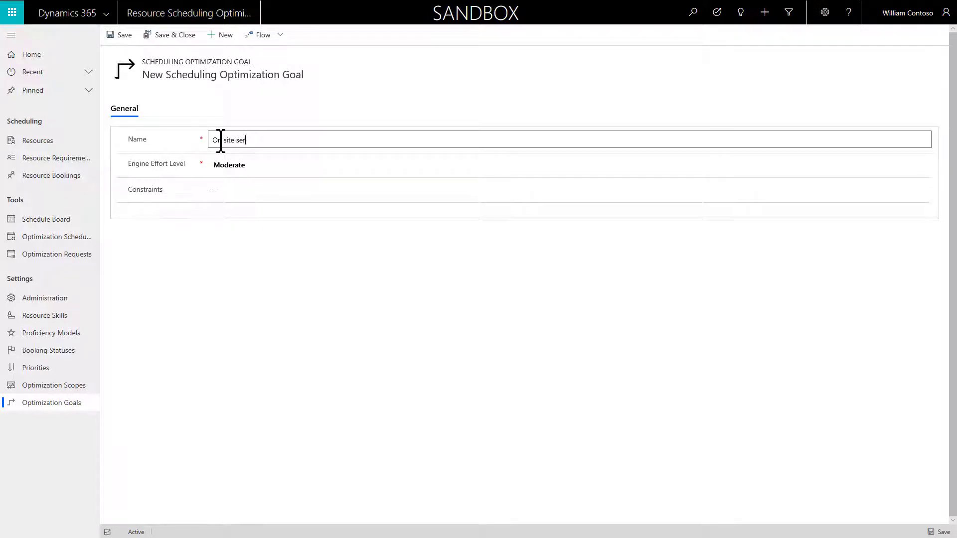
{"action": "left_click", "coordinate": [240, 166]}
{"action": "left_click", "coordinate": [241, 156]}
Add the Schedule Within Working Hours, Meets Required Characteristics and Matches Territories constraints, then save the goal
{"action": "left_click", "coordinate": [227, 189]}
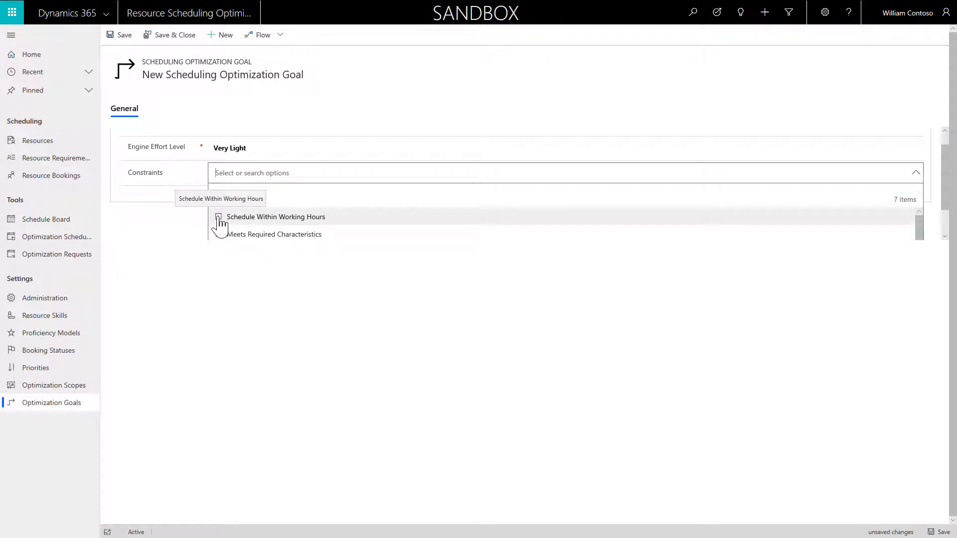
{"action": "left_click", "coordinate": [219, 220]}
{"action": "left_click", "coordinate": [258, 238]}
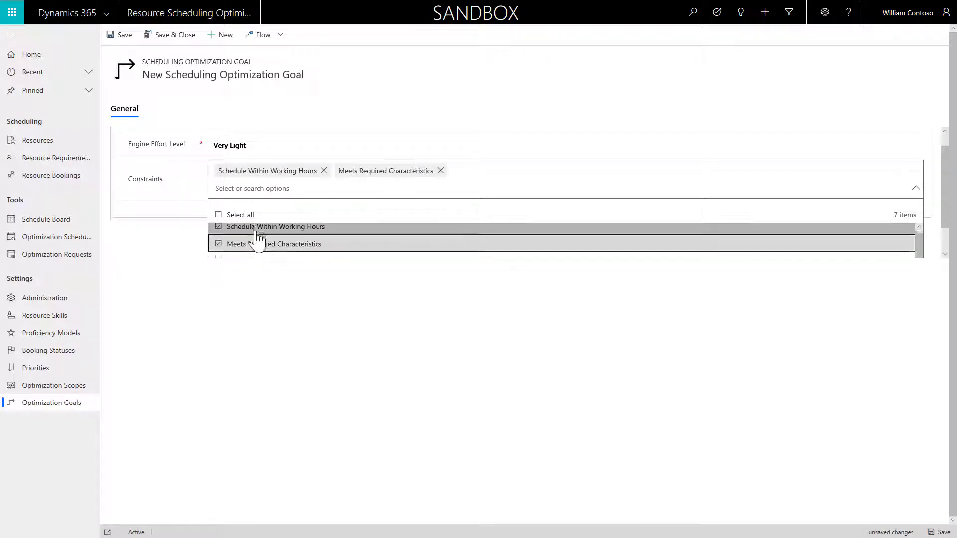
{"action": "scroll", "coordinate": [257, 238], "scroll_direction": "down", "scroll_amount": 5}
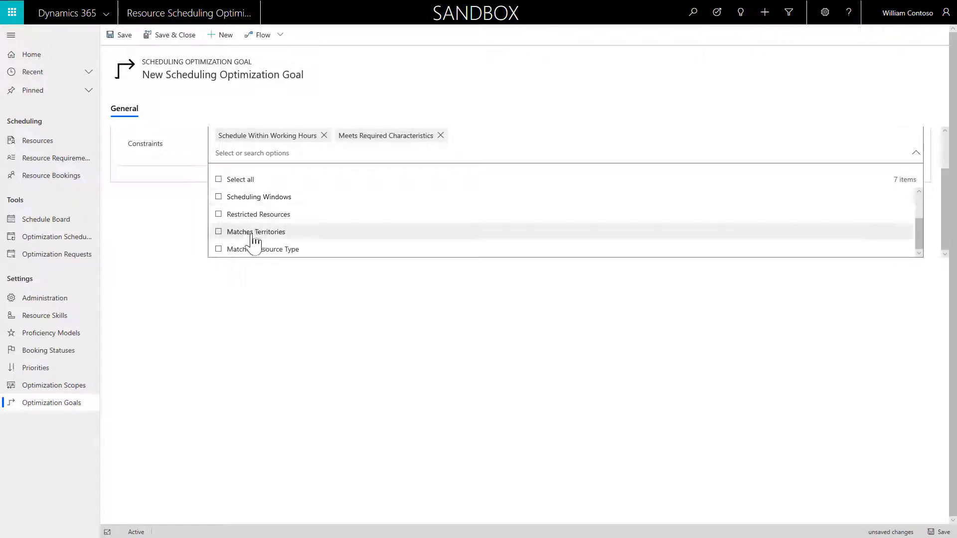
{"action": "left_click", "coordinate": [220, 232]}
{"action": "left_click", "coordinate": [561, 387]}
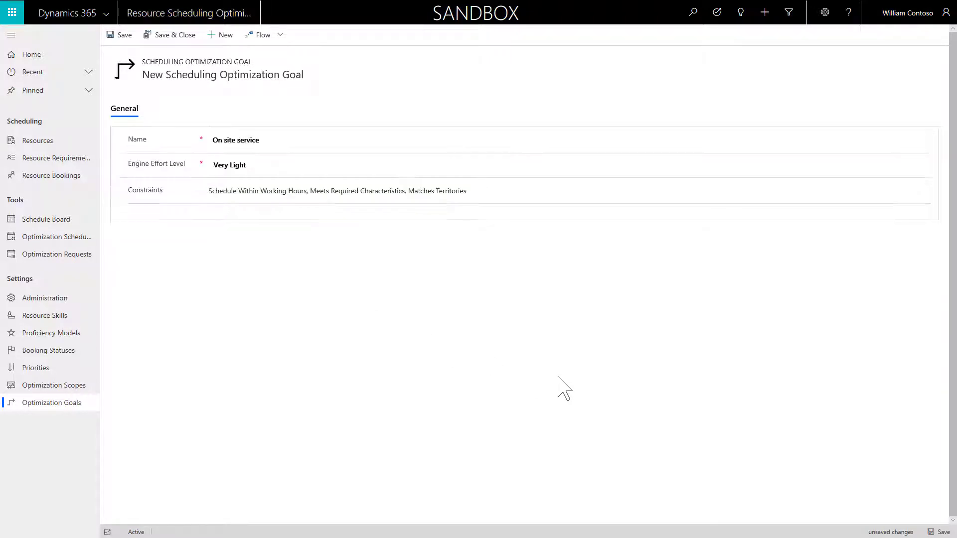
{"action": "key", "text": "ctrl+s"}
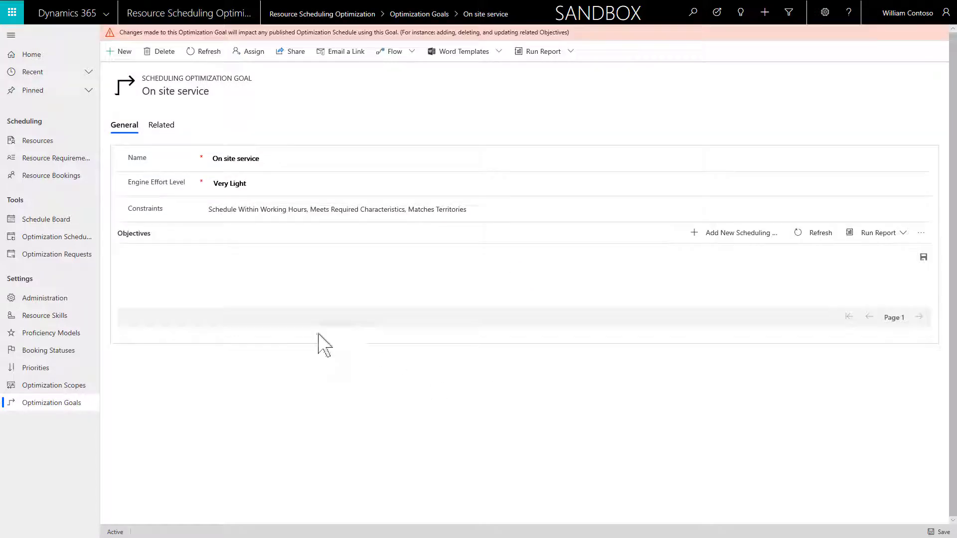
Delete the High Priority Requirements and Locked Bookings objectives from the goal
{"action": "left_click", "coordinate": [127, 339]}
{"action": "left_click", "coordinate": [128, 366]}
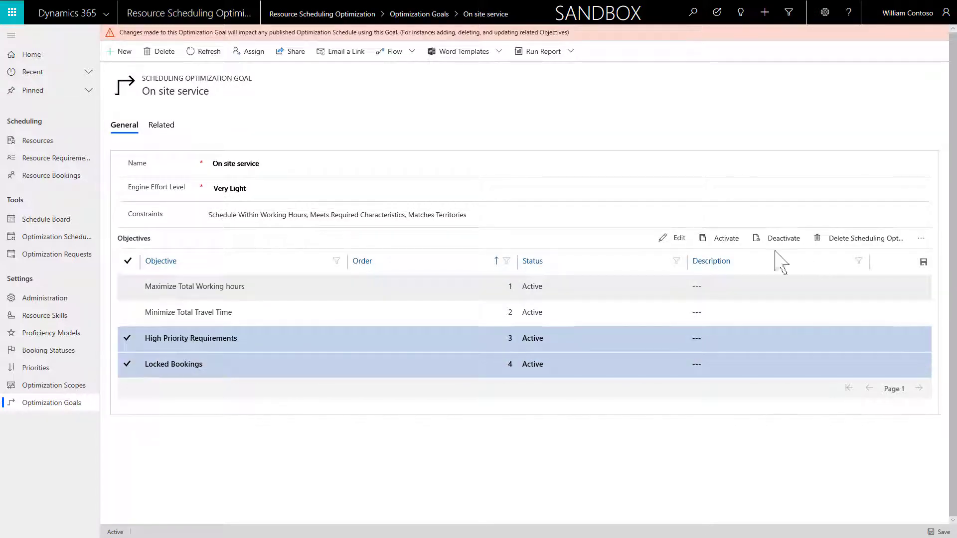
{"action": "left_click", "coordinate": [842, 243]}
{"action": "left_click", "coordinate": [505, 320]}
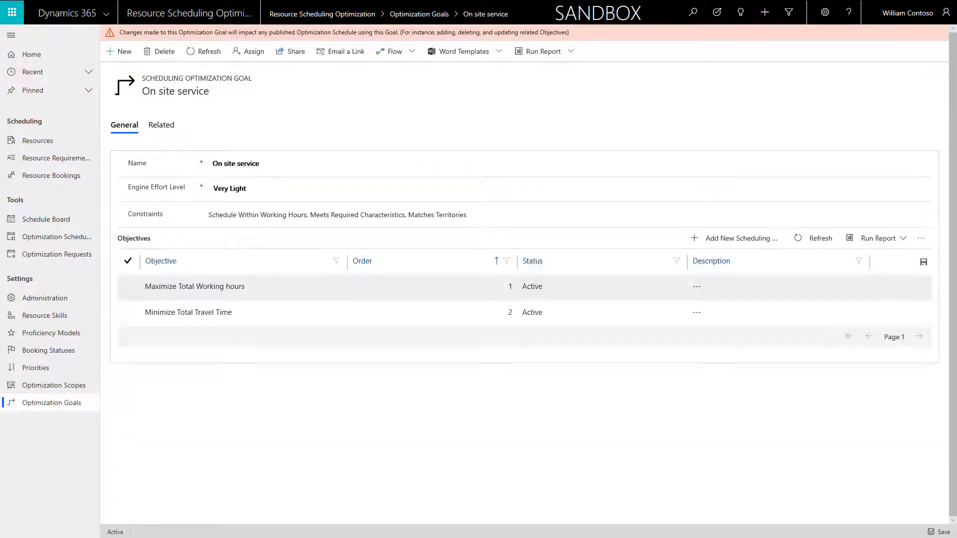
Add Best Matching Skill Level as an objective with order 3, then go to Optimization Schedules
{"action": "left_click", "coordinate": [742, 239]}
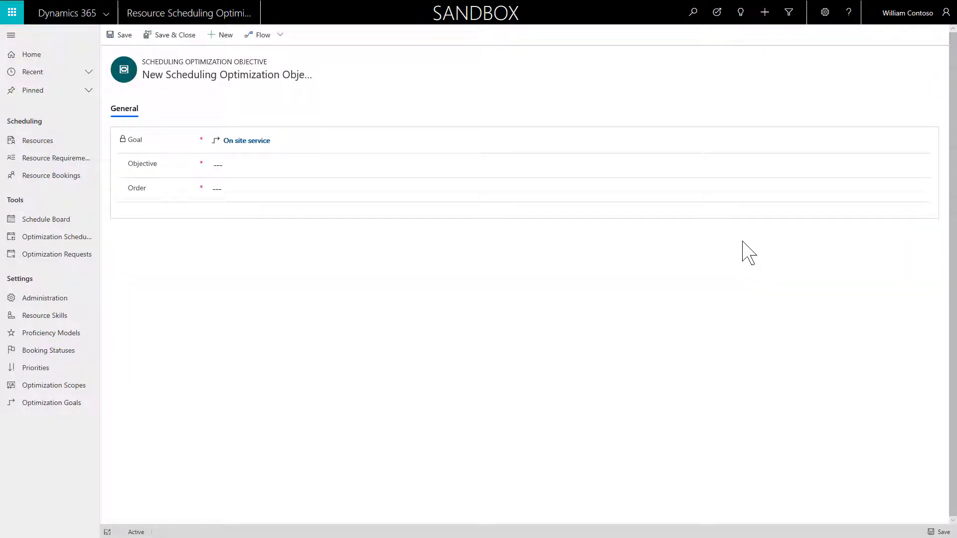
{"action": "left_click", "coordinate": [221, 164]}
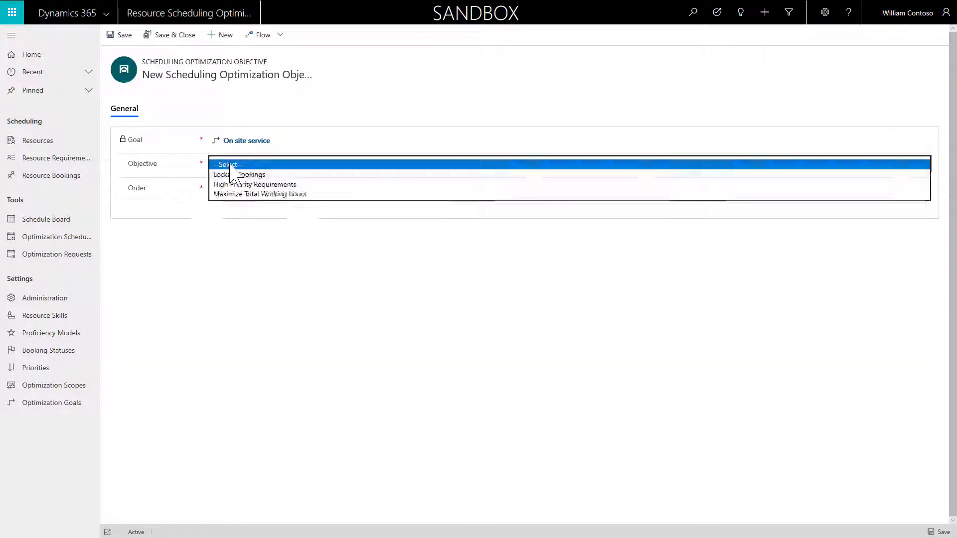
{"action": "left_click", "coordinate": [262, 224]}
{"action": "left_click", "coordinate": [224, 190]}
{"action": "type", "text": "3"}
{"action": "left_click", "coordinate": [183, 36]}
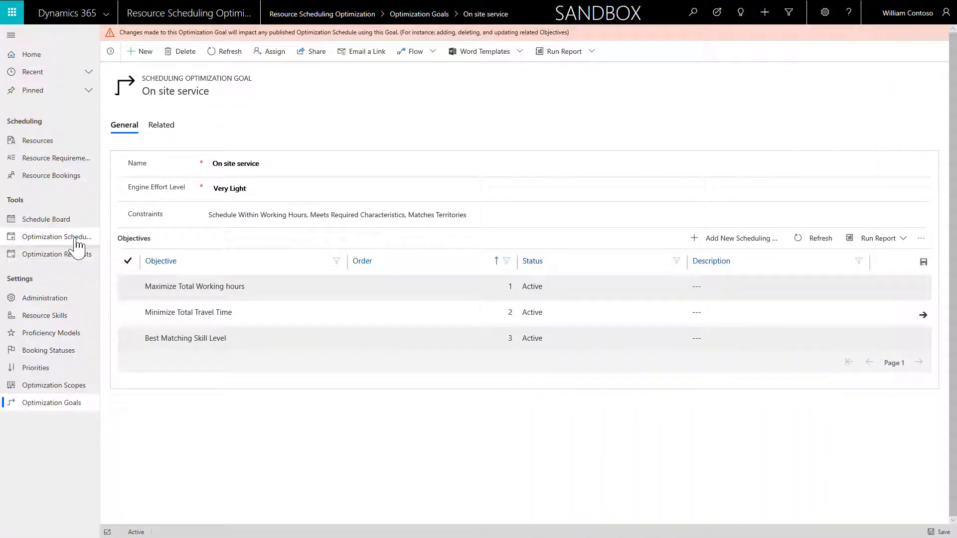
{"action": "left_click", "coordinate": [77, 243]}
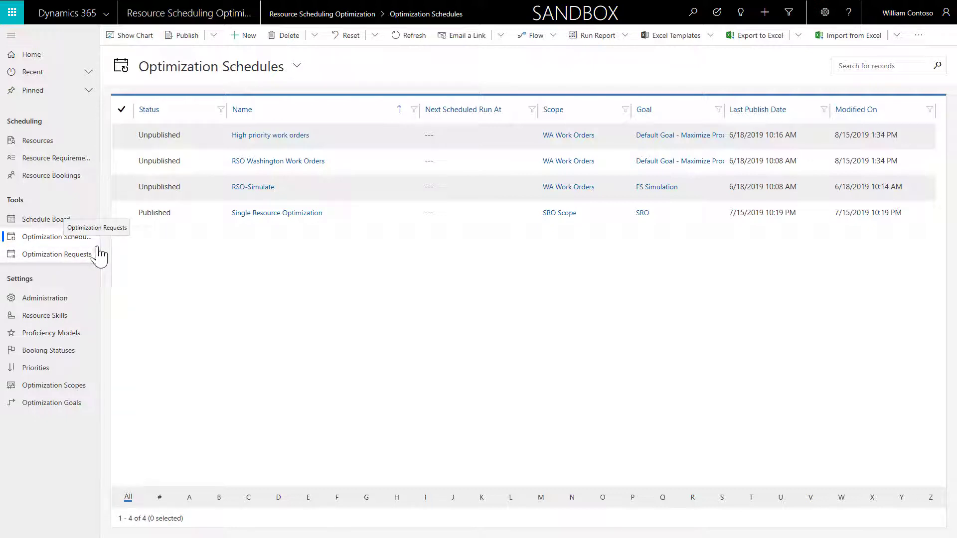
Create a new schedule named Washington state on site service with the Washington state work orders scope and On site service goal
{"action": "left_click", "coordinate": [243, 35]}
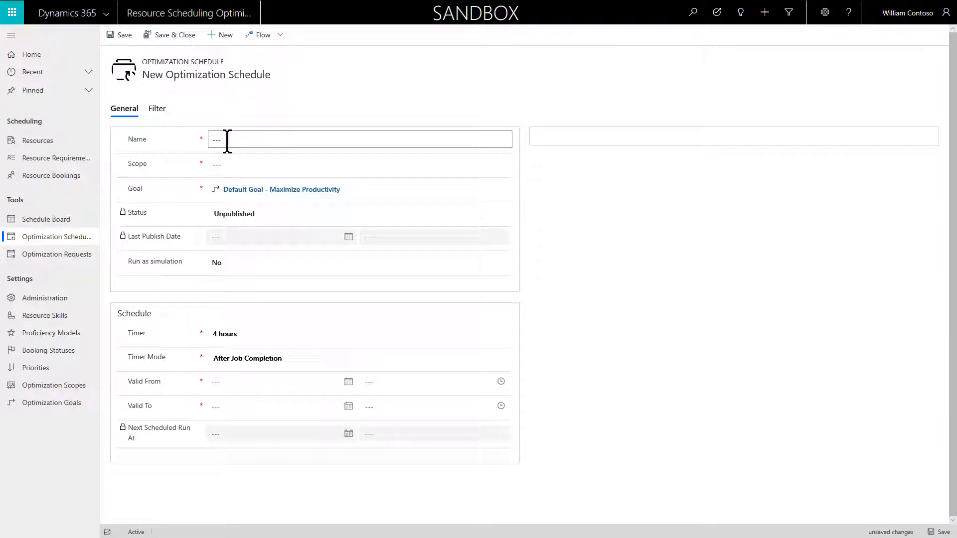
{"action": "left_click", "coordinate": [227, 141]}
{"action": "type", "text": "Washington state on site service"}
{"action": "left_click", "coordinate": [230, 165]}
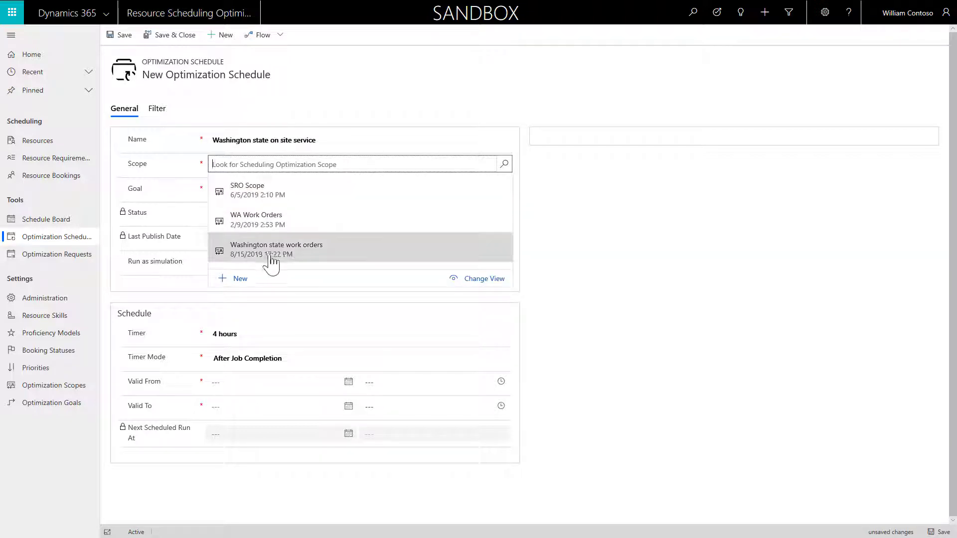
{"action": "left_click", "coordinate": [283, 255]}
{"action": "left_click", "coordinate": [345, 190]}
{"action": "left_click", "coordinate": [282, 189]}
{"action": "left_click", "coordinate": [283, 271]}
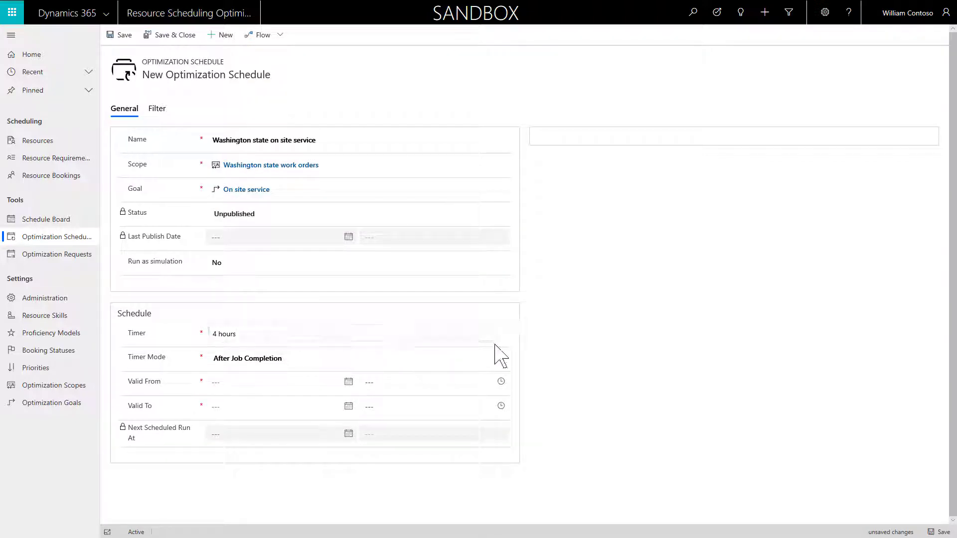
Set the timer to 1 hour, valid from August 13 to August 14, 2019
{"action": "left_click", "coordinate": [503, 337]}
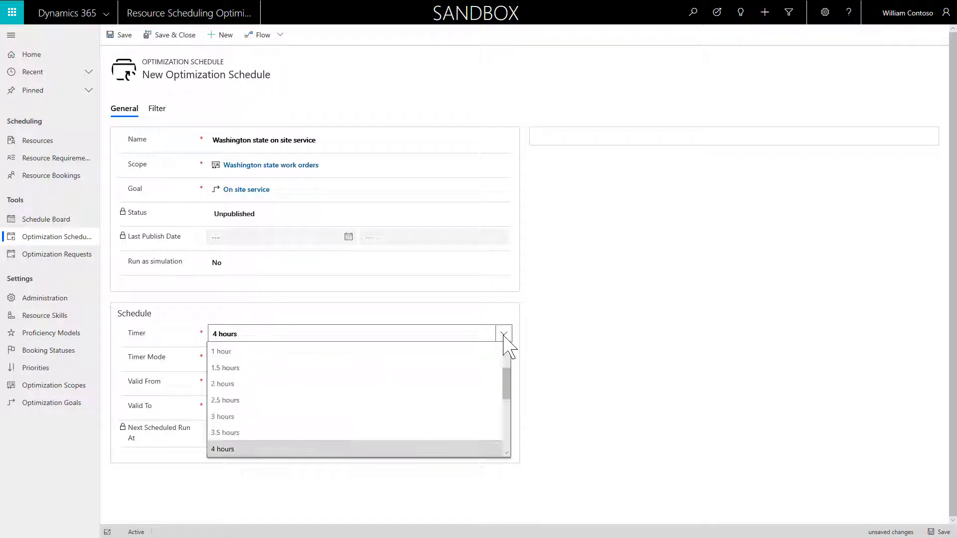
{"action": "left_click", "coordinate": [445, 355]}
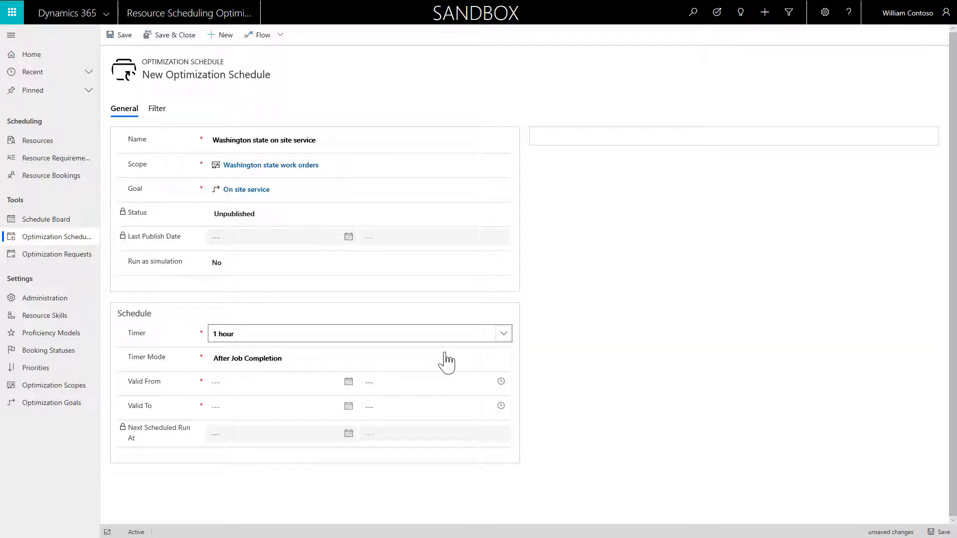
{"action": "left_click", "coordinate": [245, 386]}
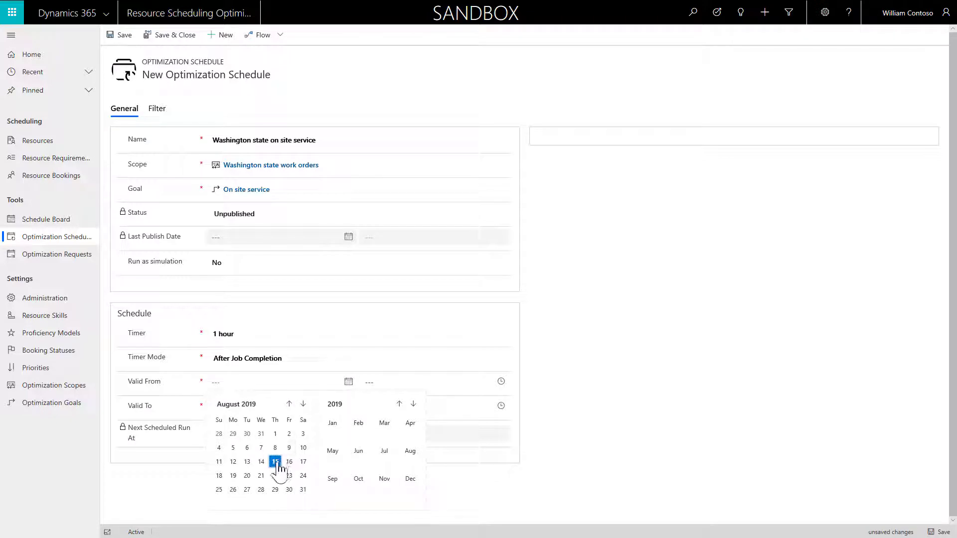
{"action": "left_click", "coordinate": [247, 462]}
{"action": "left_click", "coordinate": [237, 406]}
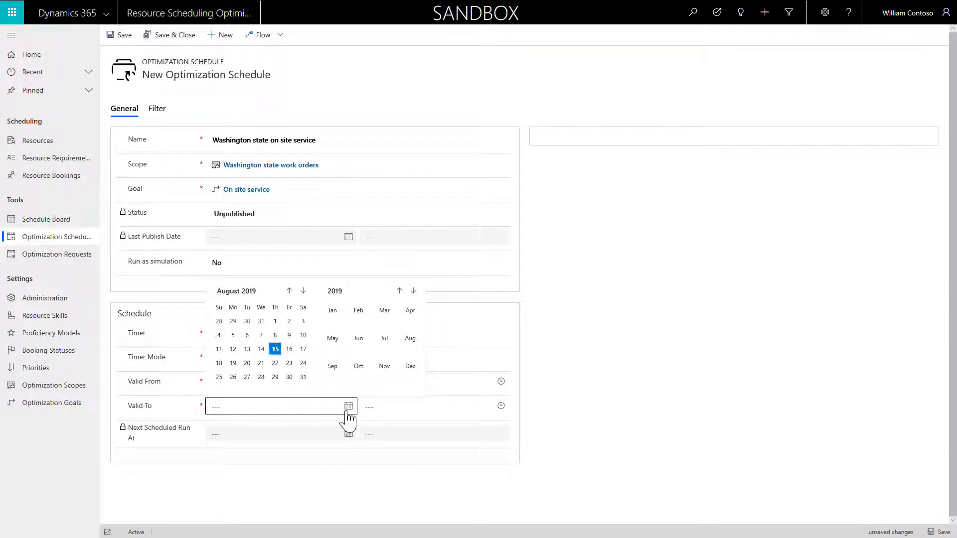
{"action": "left_click", "coordinate": [260, 351]}
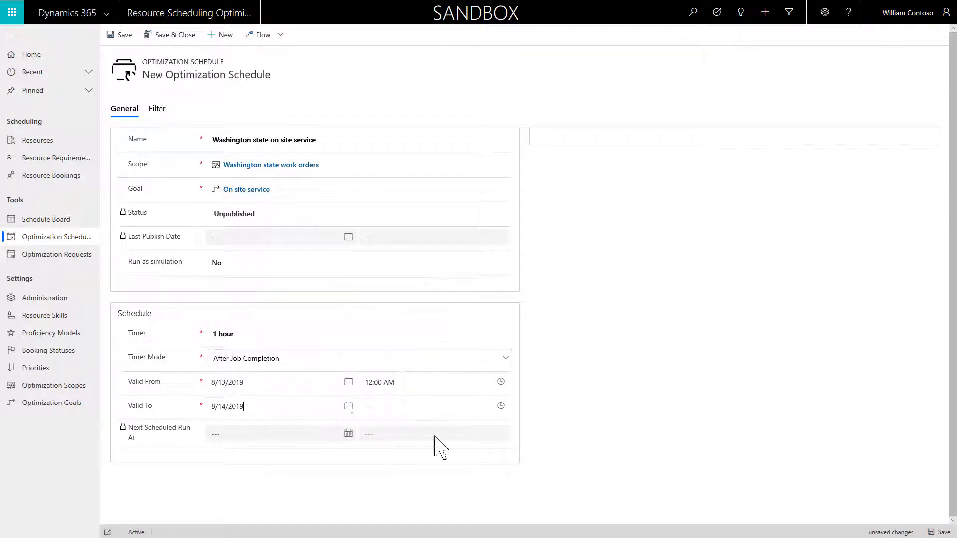
Limit the filter hours to 12:00 AM and save the schedule
{"action": "left_click", "coordinate": [154, 110]}
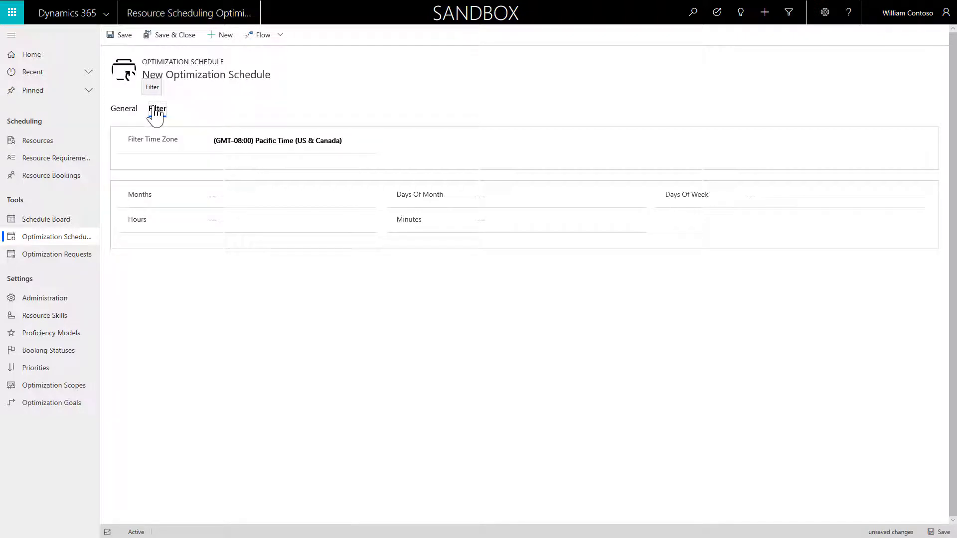
{"action": "left_click", "coordinate": [367, 221]}
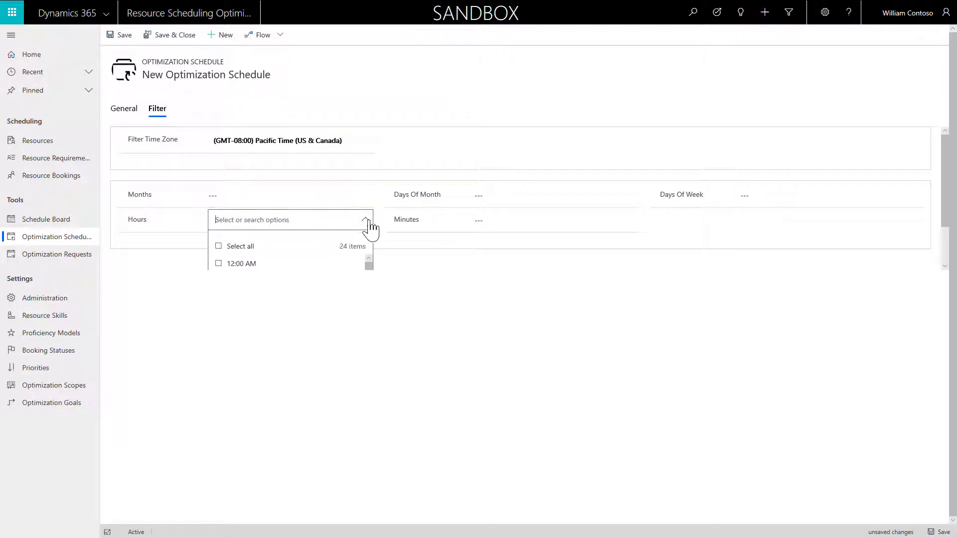
{"action": "left_click", "coordinate": [218, 264]}
{"action": "left_click", "coordinate": [455, 329]}
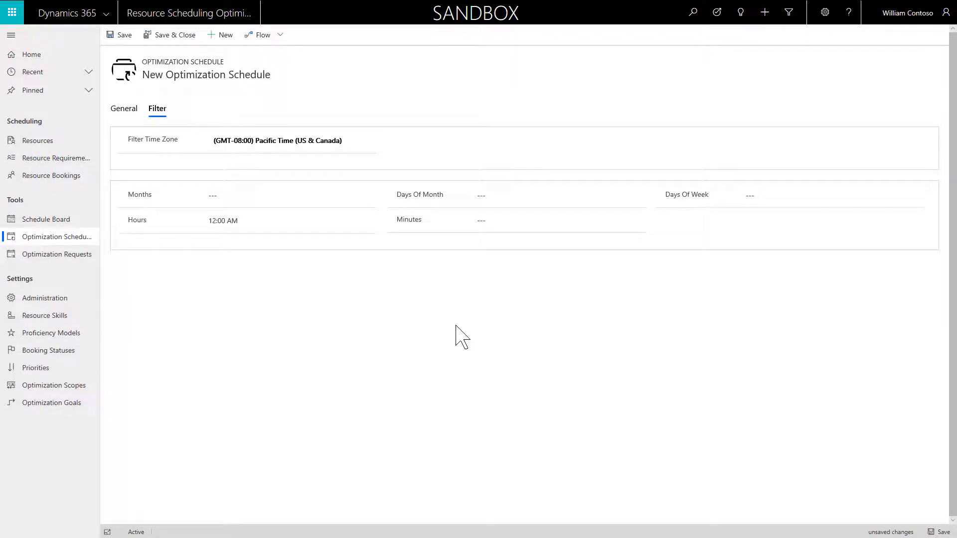
{"action": "left_click", "coordinate": [166, 43]}
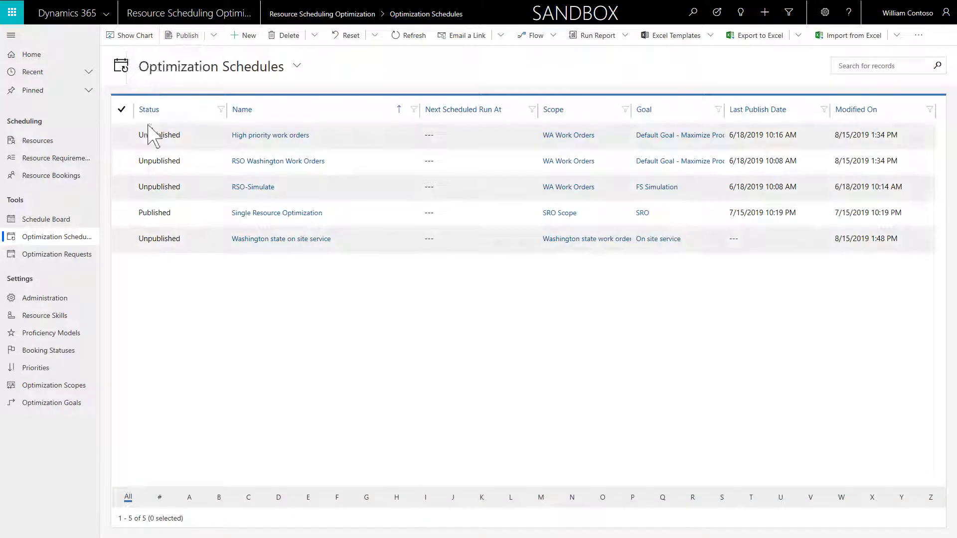
Publish the Washington state on site service schedule and run it now in the background
{"action": "left_click", "coordinate": [131, 238]}
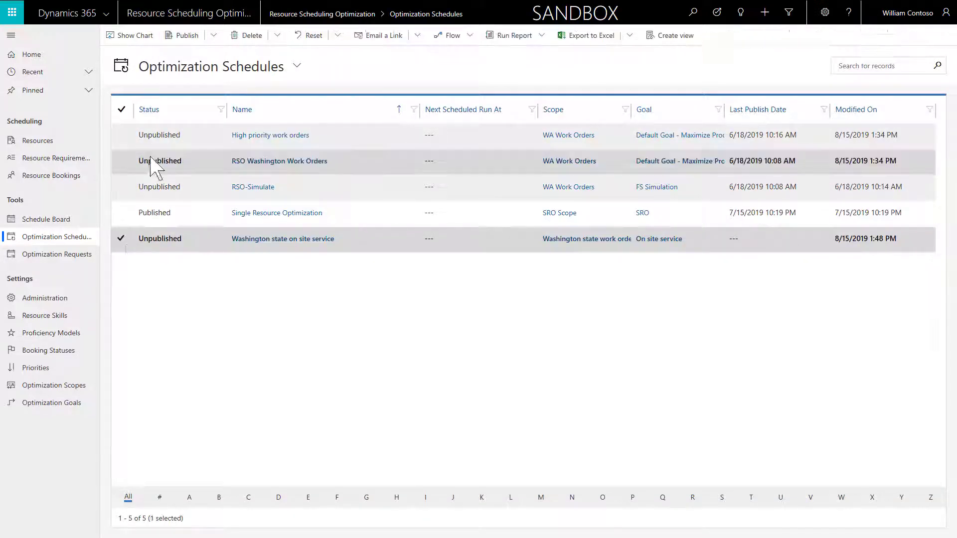
{"action": "left_click", "coordinate": [180, 43]}
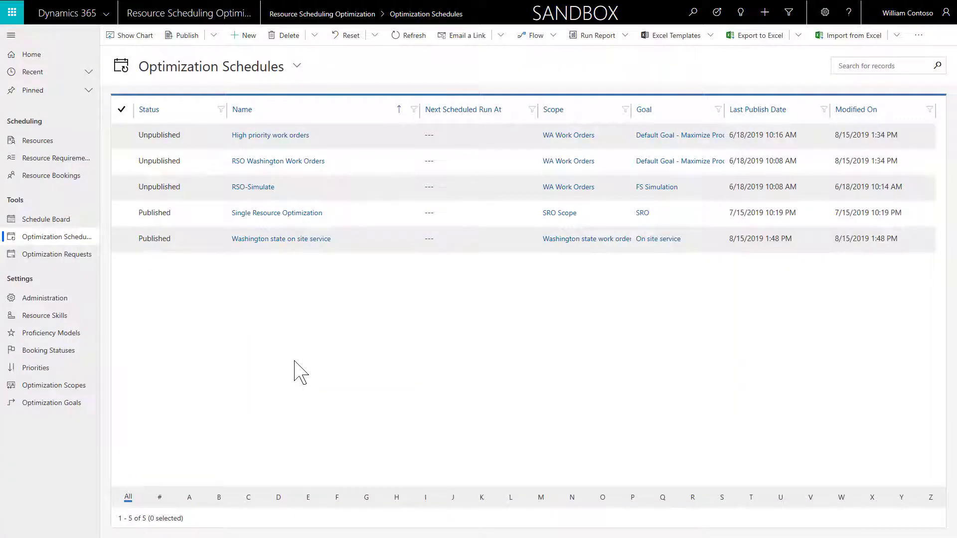
{"action": "left_click", "coordinate": [126, 242]}
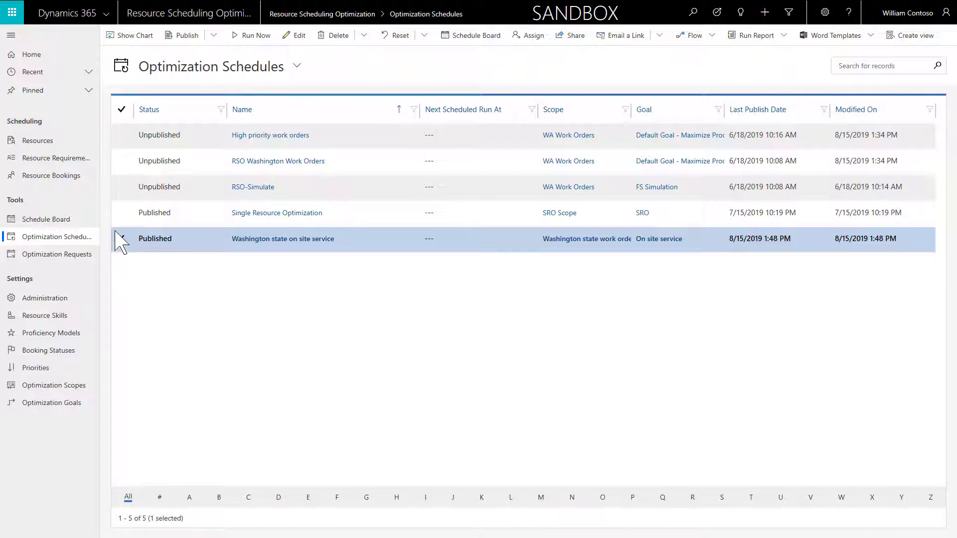
{"action": "left_click", "coordinate": [256, 40]}
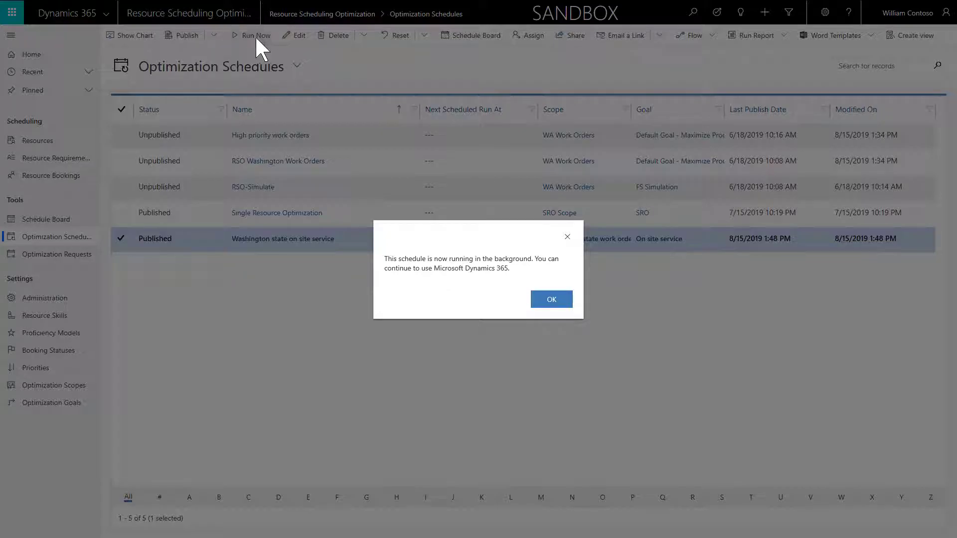
{"action": "left_click", "coordinate": [551, 302]}
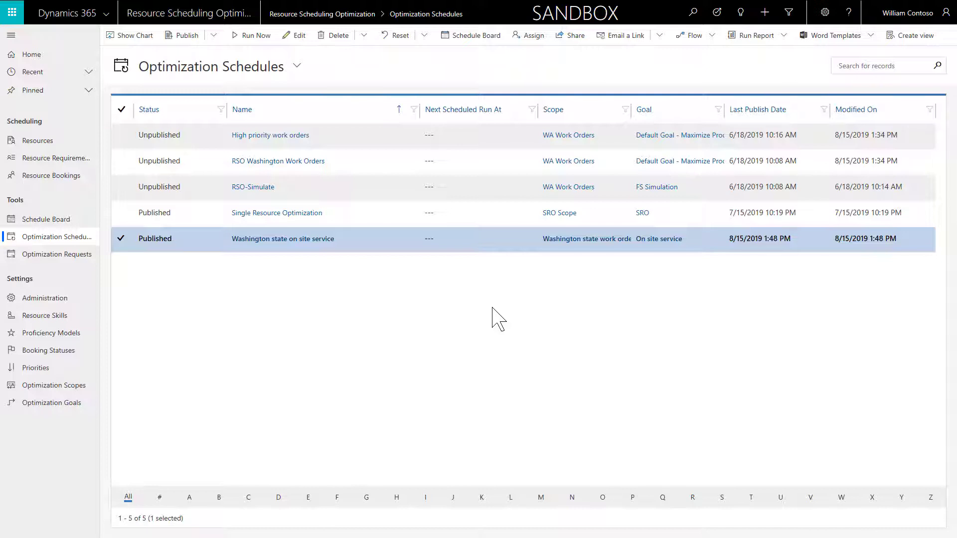
Refresh the optimization requests until the new request shows Completed, then open it
{"action": "left_click", "coordinate": [65, 257]}
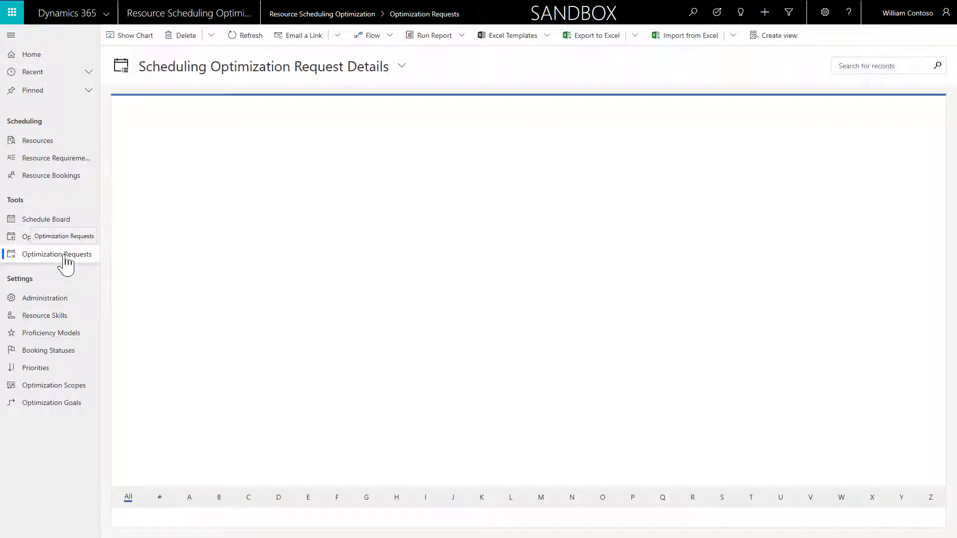
{"action": "left_click", "coordinate": [120, 135]}
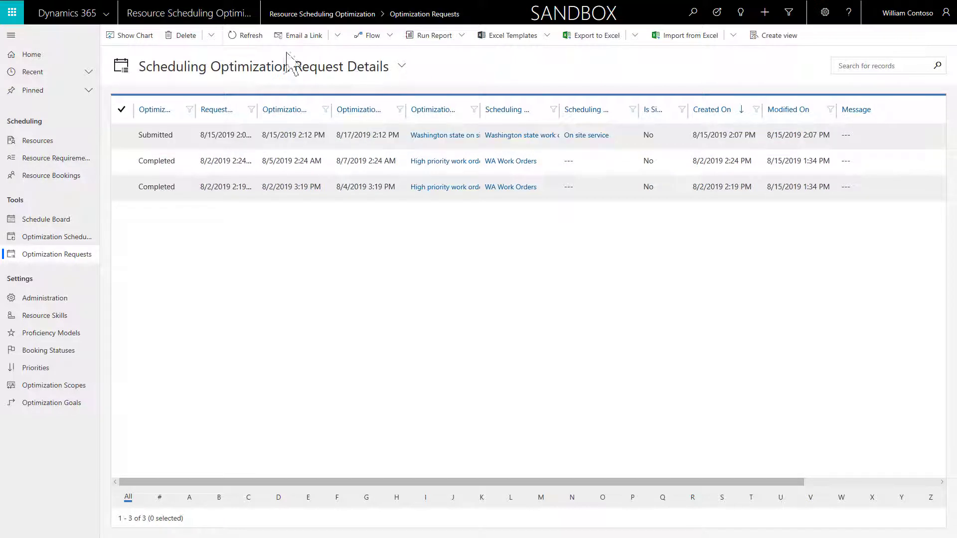
{"action": "left_click", "coordinate": [249, 36]}
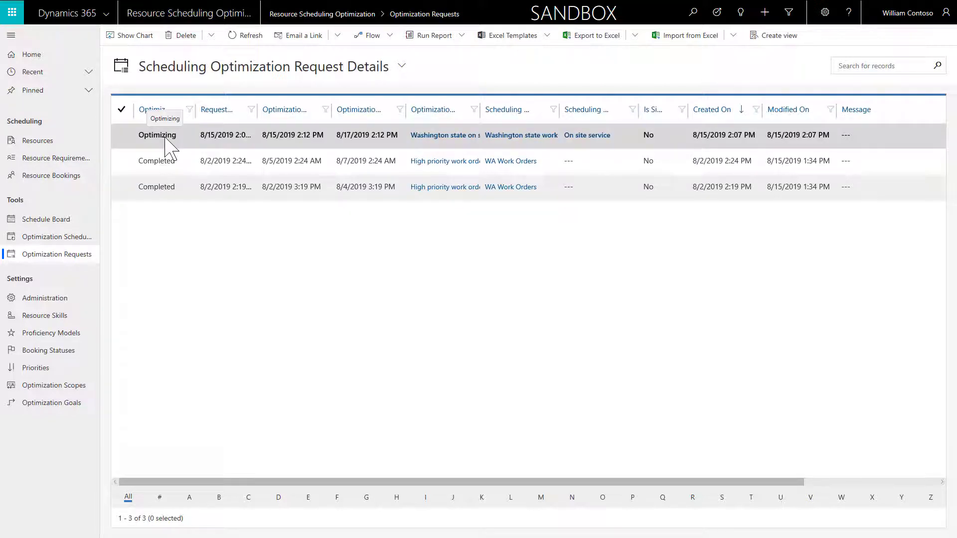
{"action": "left_click", "coordinate": [258, 38]}
{"action": "left_click", "coordinate": [131, 147]}
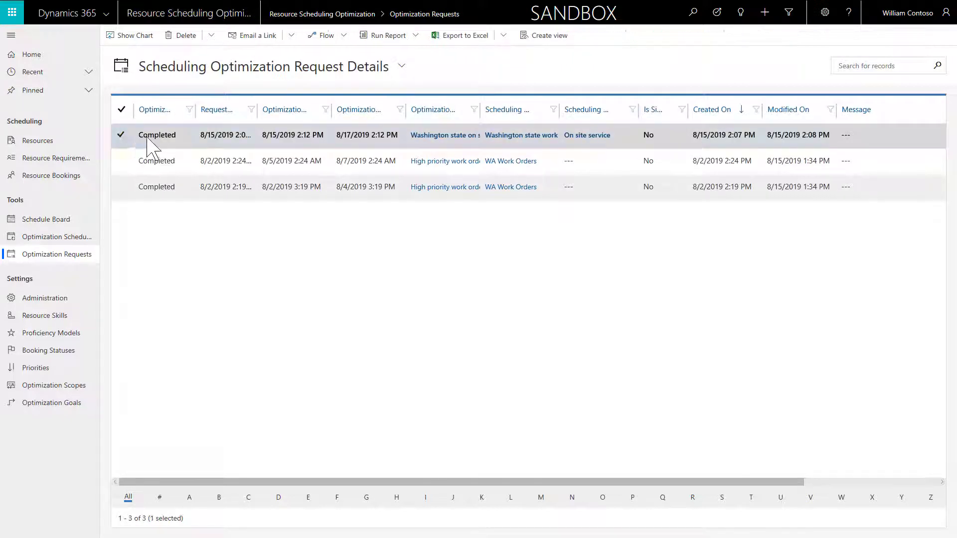
{"action": "double_click", "coordinate": [185, 143]}
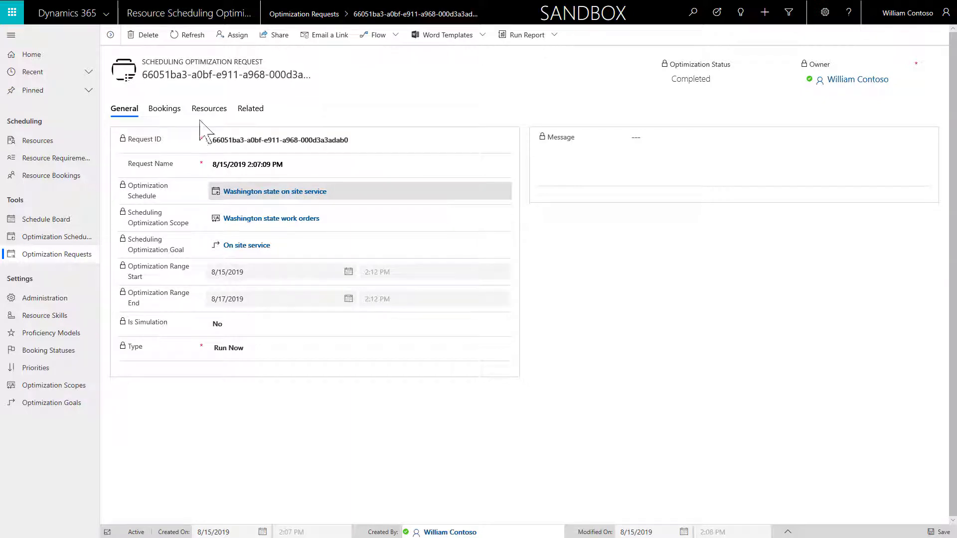
Review the bookings the optimization request produced
{"action": "left_click", "coordinate": [165, 109]}
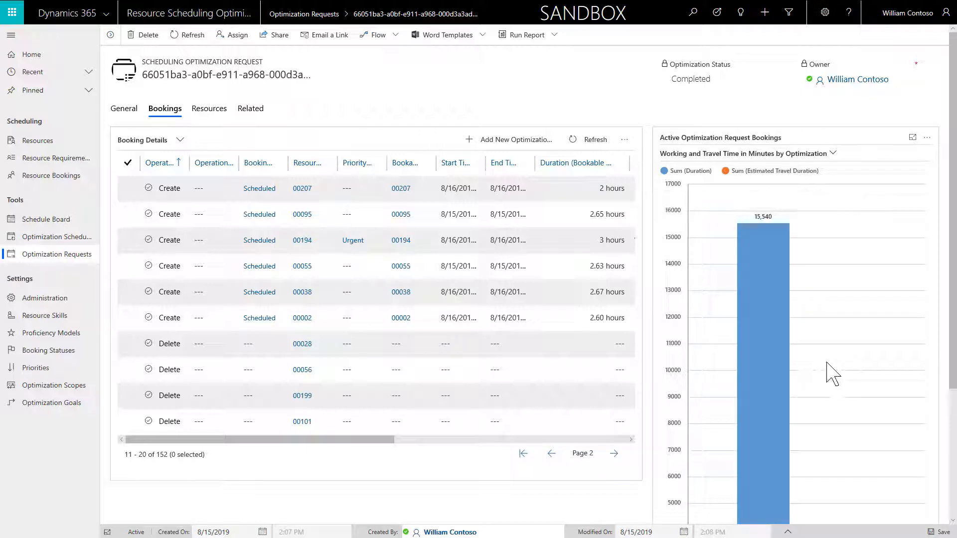
{"action": "scroll", "coordinate": [839, 369], "scroll_direction": "down", "scroll_amount": 5}
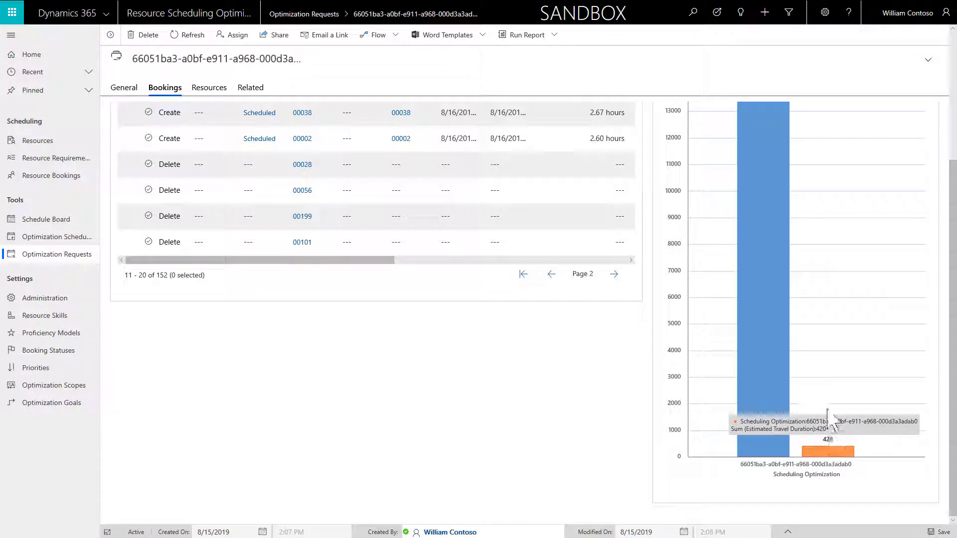
{"action": "scroll", "coordinate": [831, 384], "scroll_direction": "up", "scroll_amount": 5}
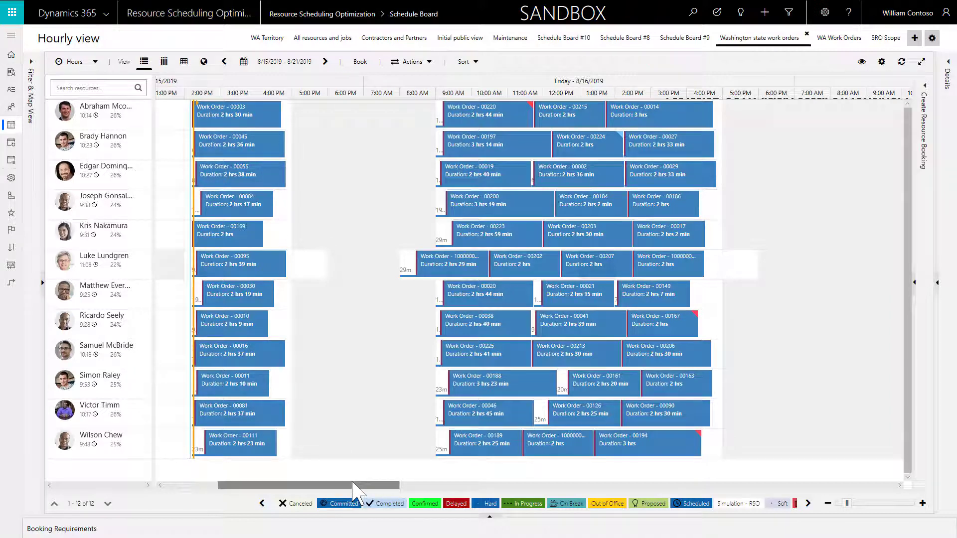
Scroll the board across Friday and Saturday bookings and expand the Requirements in Optimization Scope pane
{"action": "left_click_drag", "start_coordinate": [354, 486], "coordinate": [456, 499]}
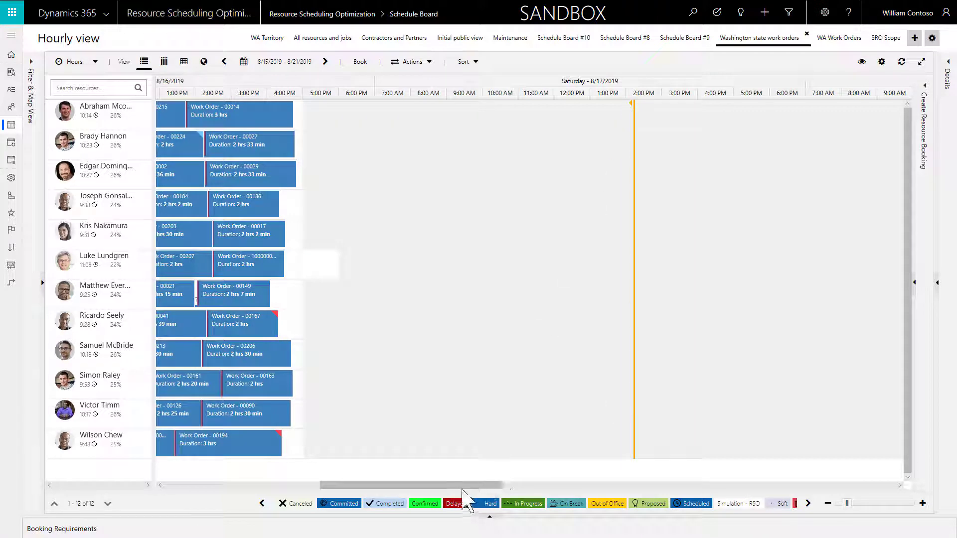
{"action": "left_click_drag", "start_coordinate": [464, 491], "coordinate": [356, 493]}
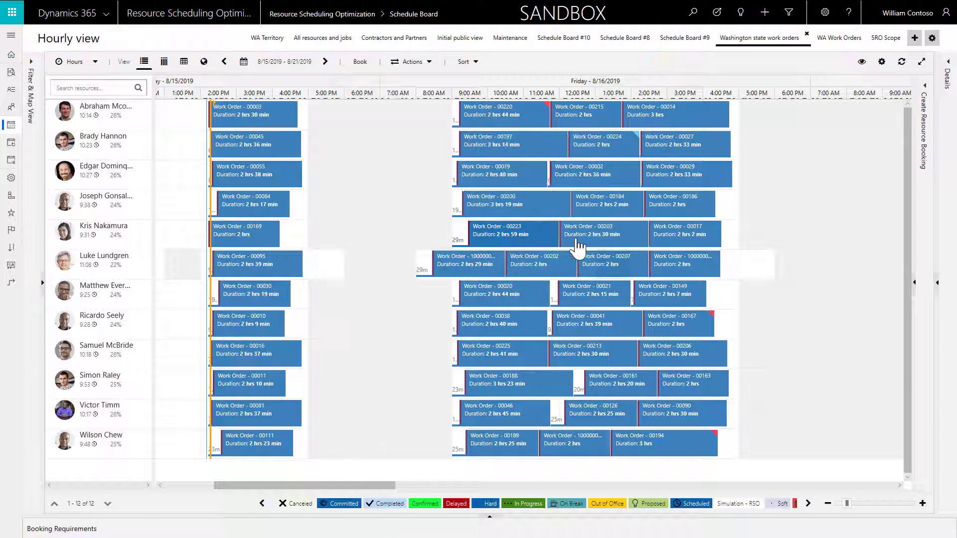
{"action": "mouse_move", "coordinate": [573, 246]}
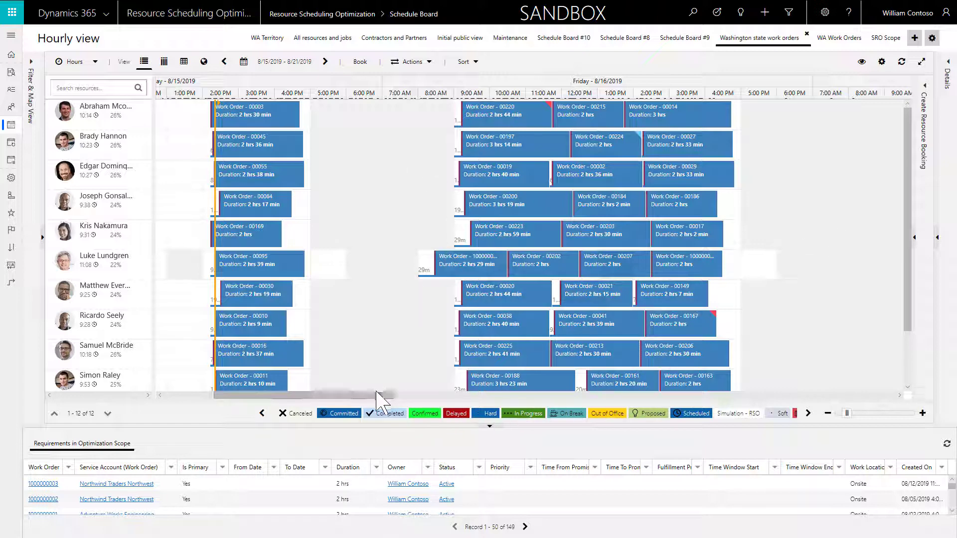
{"action": "left_click_drag", "start_coordinate": [393, 396], "coordinate": [492, 408]}
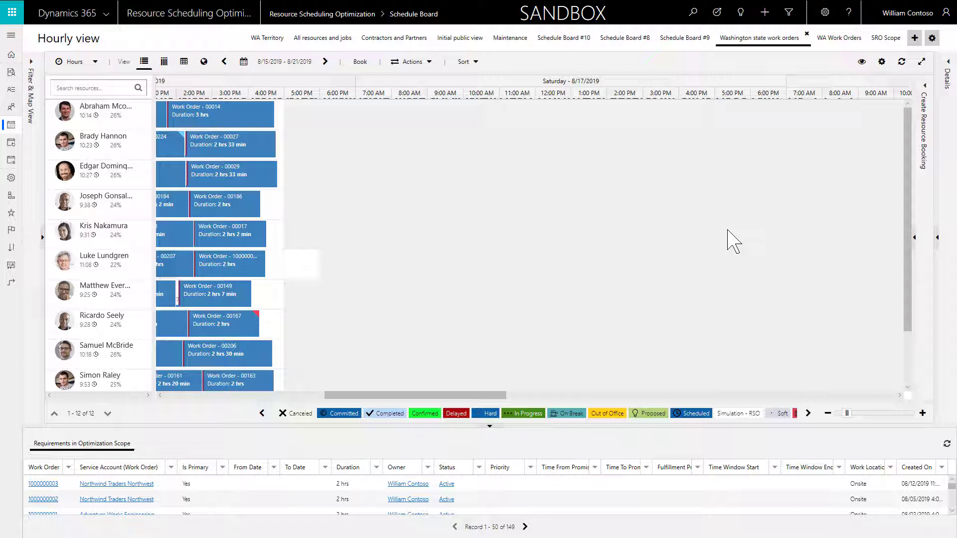
{"action": "left_click", "coordinate": [315, 484]}
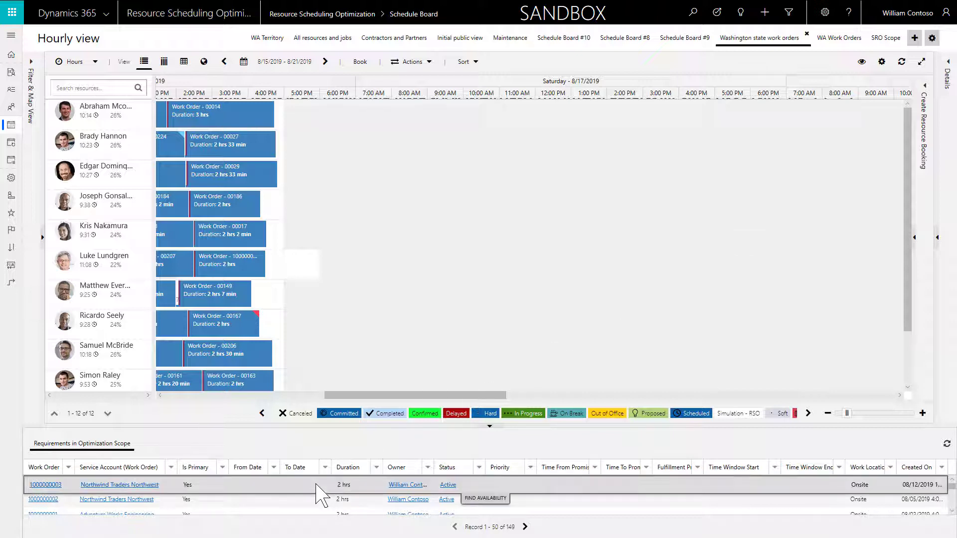
{"action": "left_click", "coordinate": [501, 498]}
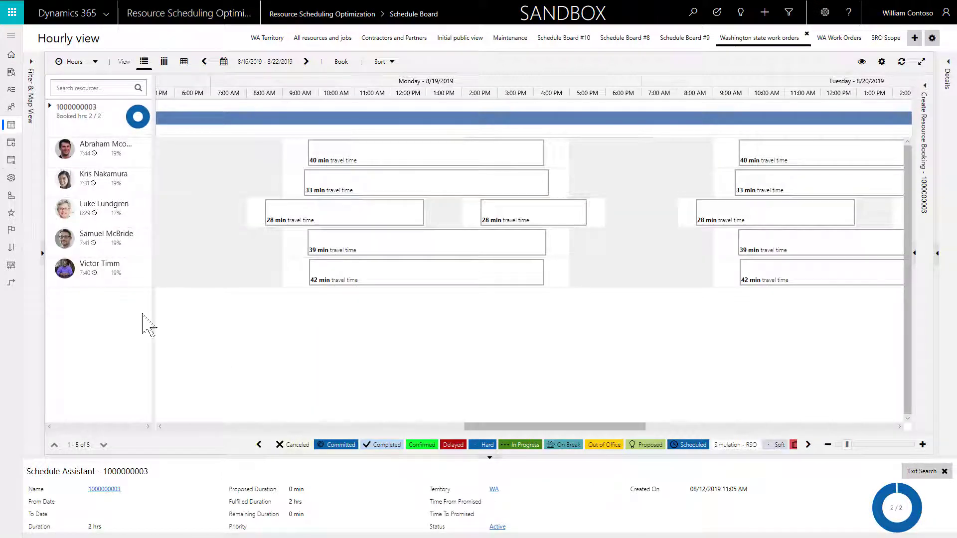
{"action": "left_click", "coordinate": [111, 241]}
{"action": "left_click", "coordinate": [117, 147]}
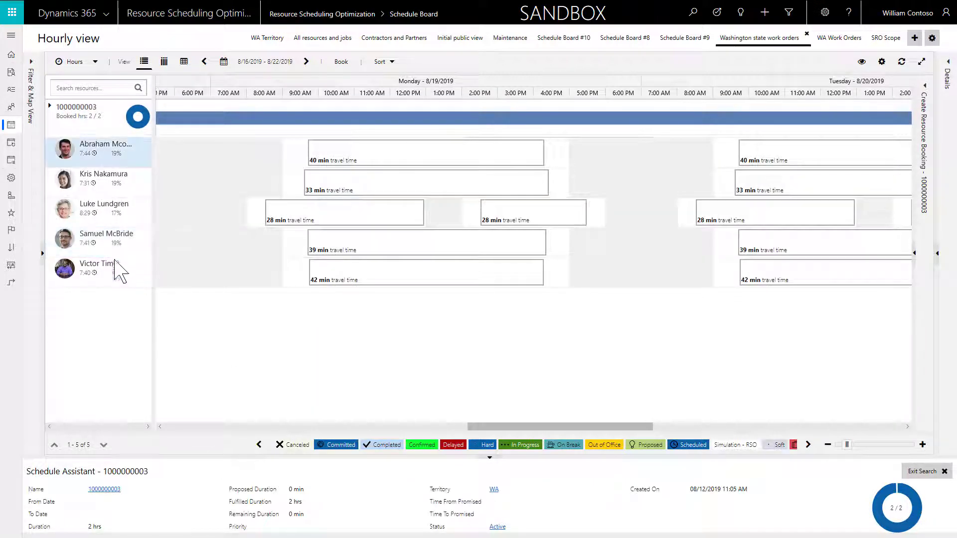
{"action": "left_click", "coordinate": [390, 303]}
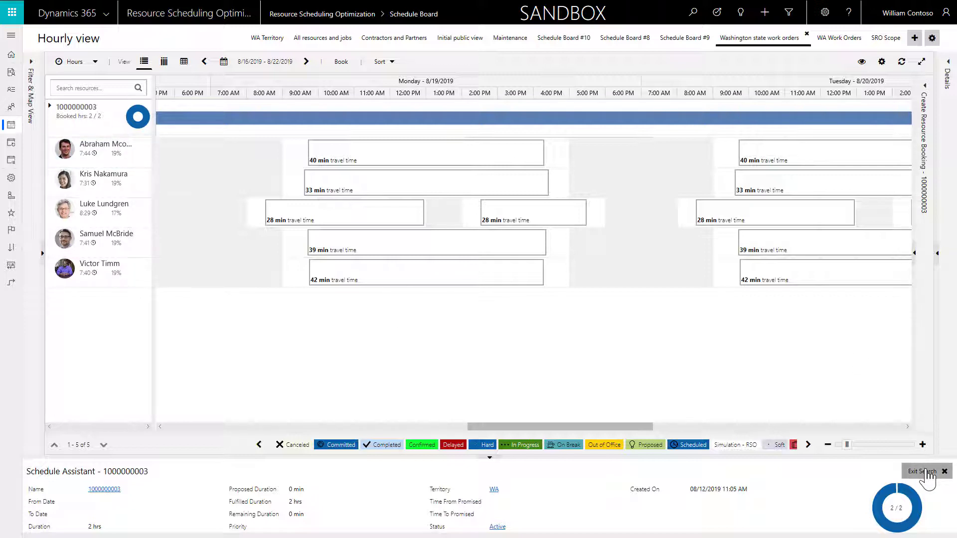
{"action": "left_click", "coordinate": [96, 401]}
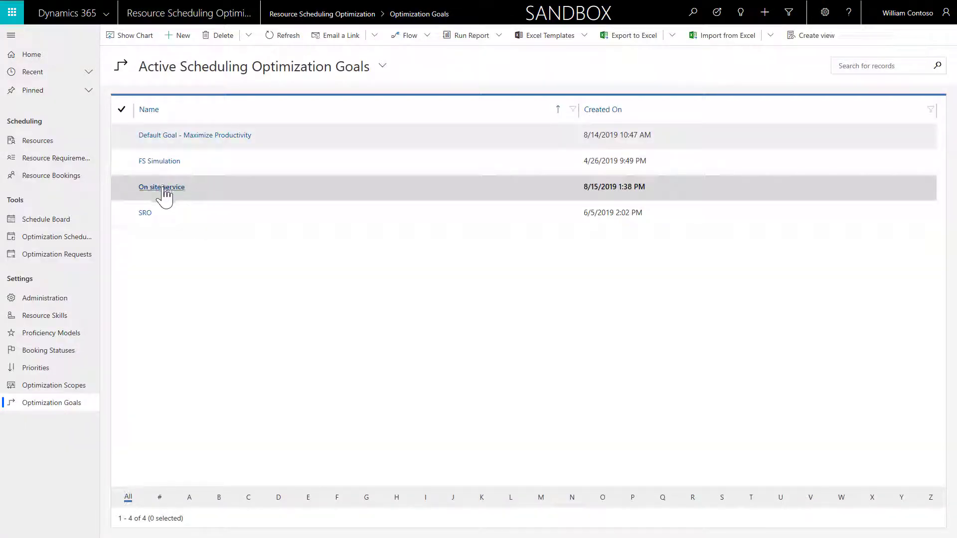
{"action": "left_click", "coordinate": [163, 188]}
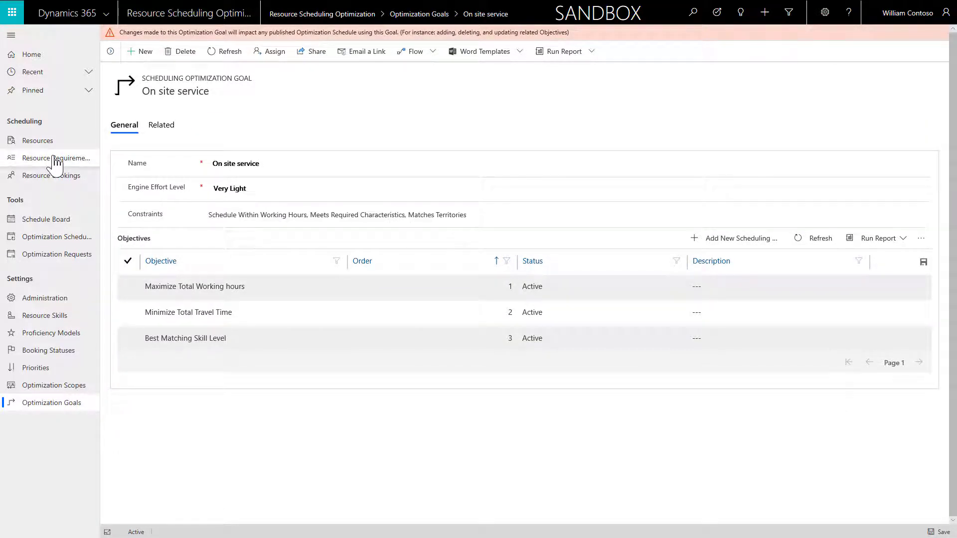
{"action": "left_click", "coordinate": [55, 159]}
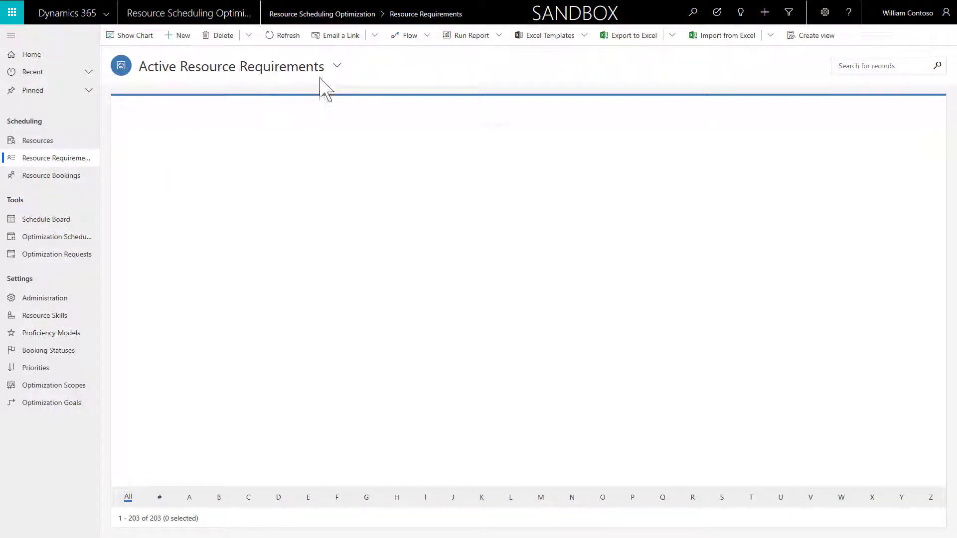
{"action": "left_click", "coordinate": [337, 65]}
{"action": "left_click", "coordinate": [303, 113]}
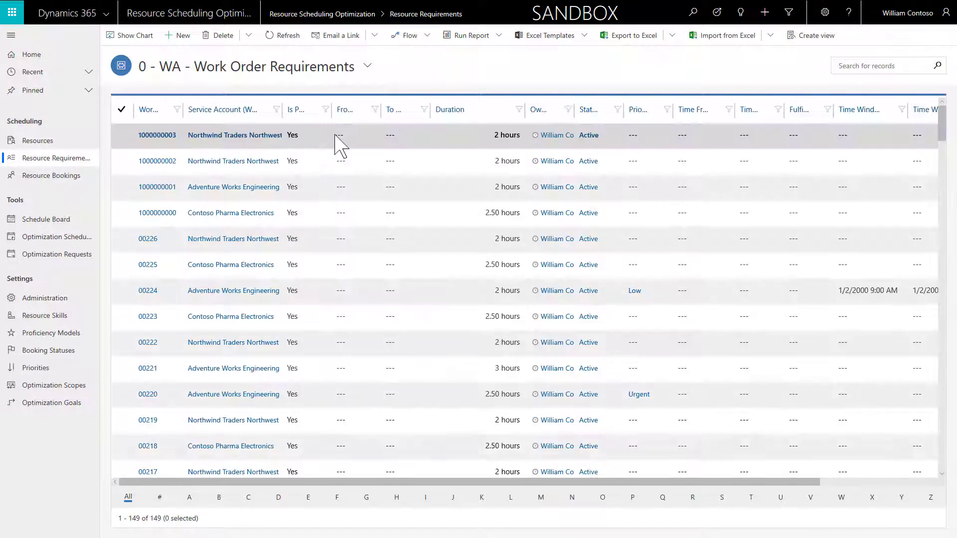
{"action": "left_click", "coordinate": [338, 142]}
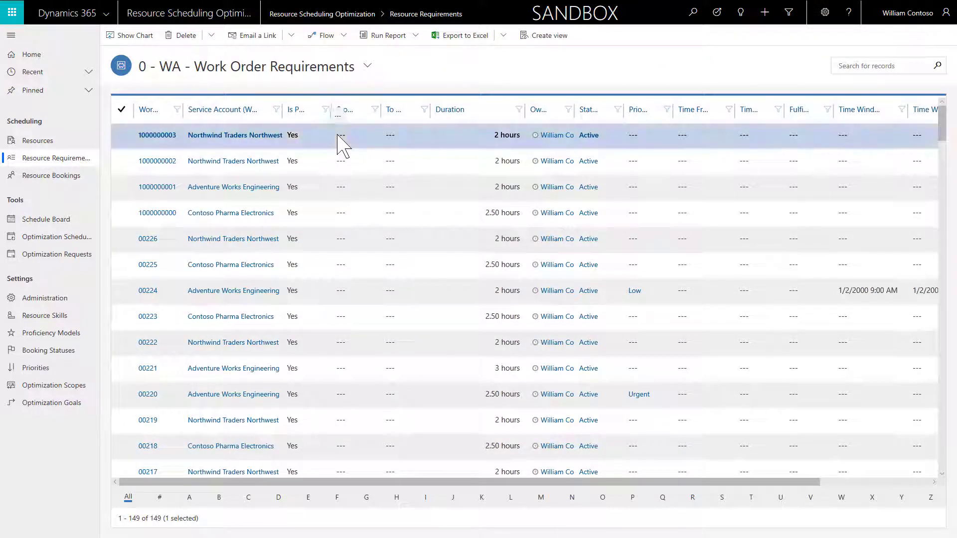
{"action": "double_click", "coordinate": [338, 145]}
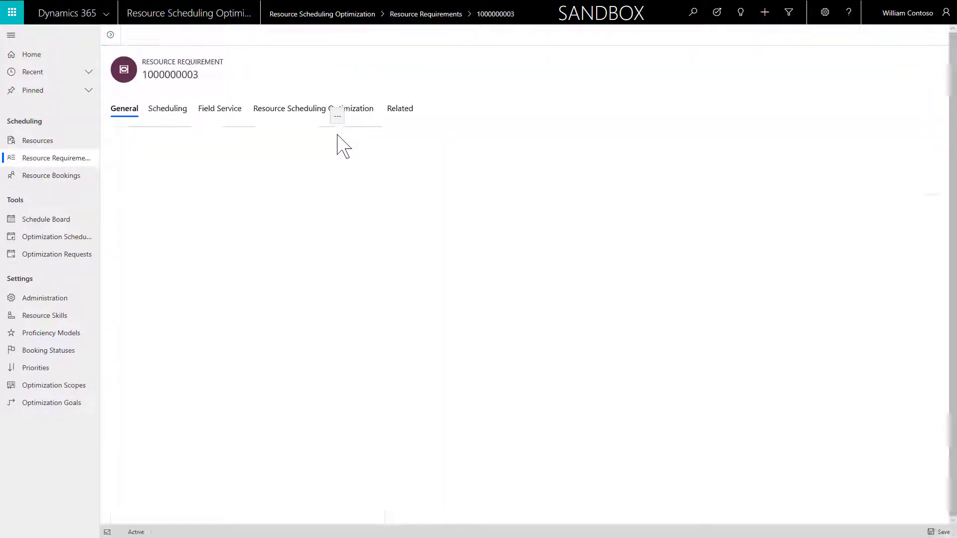
{"action": "left_click", "coordinate": [304, 111]}
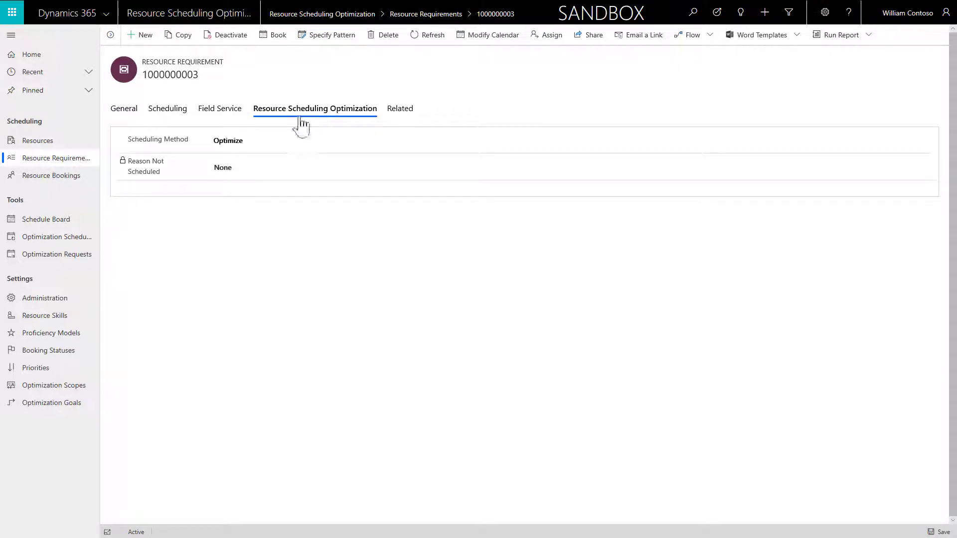
Check that the first bookable resource has Optimize Schedule set to Yes
{"action": "left_click", "coordinate": [39, 144]}
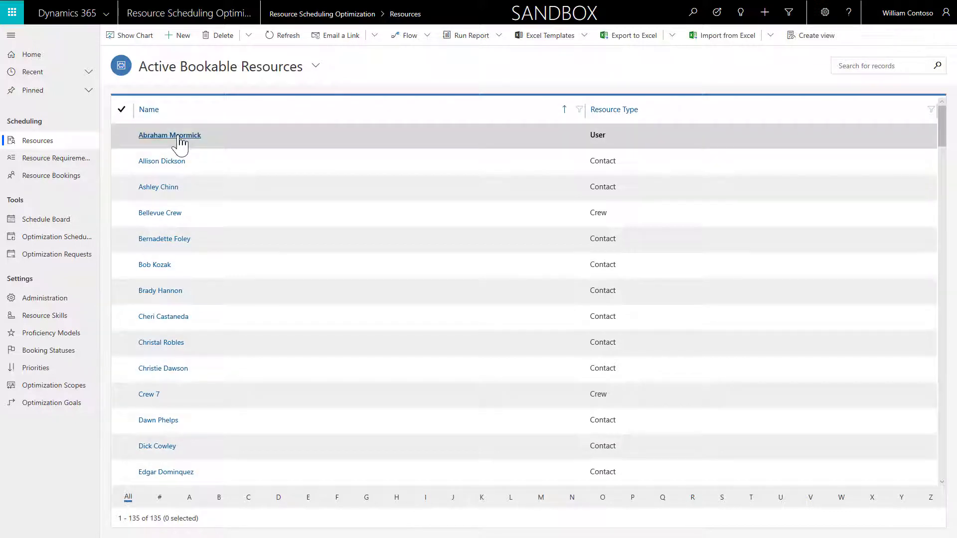
{"action": "left_click", "coordinate": [180, 142]}
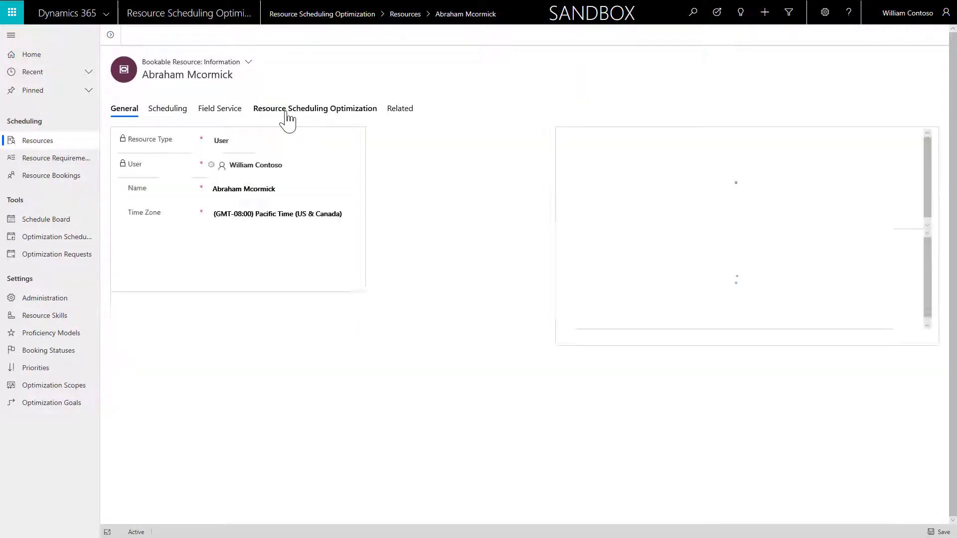
{"action": "left_click", "coordinate": [288, 118]}
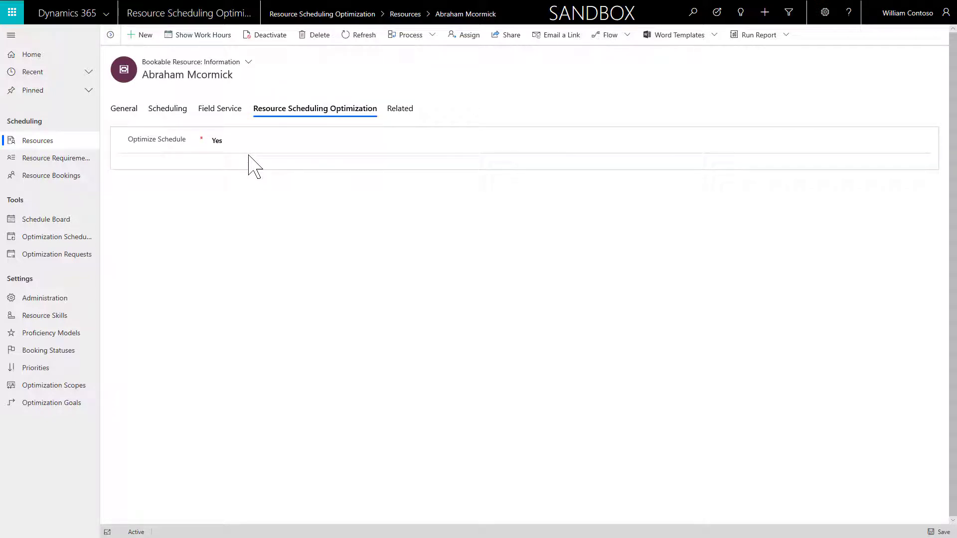
{"action": "left_click", "coordinate": [824, 13]}
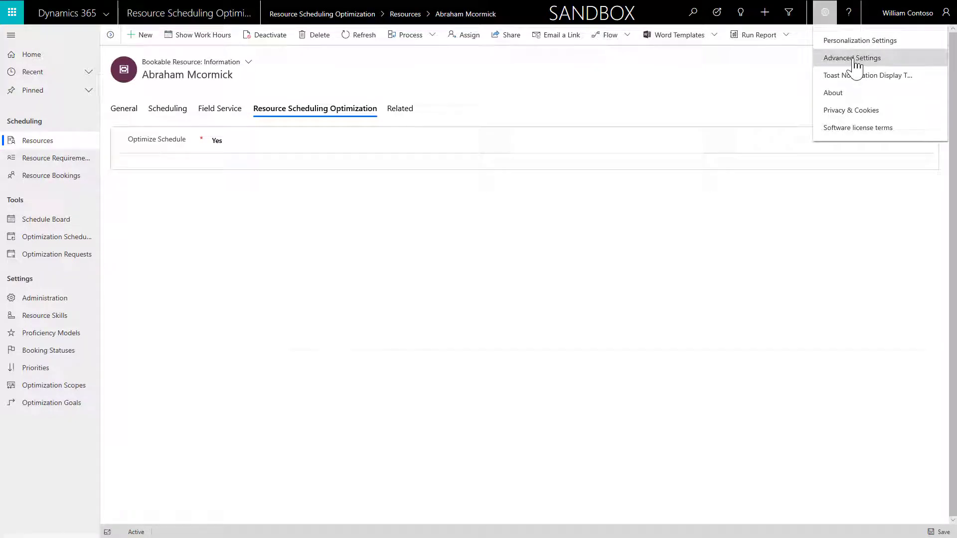
Go to Security Roles and select the Resource Scheduling Optimization and System Administrator roles
{"action": "left_click", "coordinate": [853, 59]}
{"action": "left_click", "coordinate": [245, 127]}
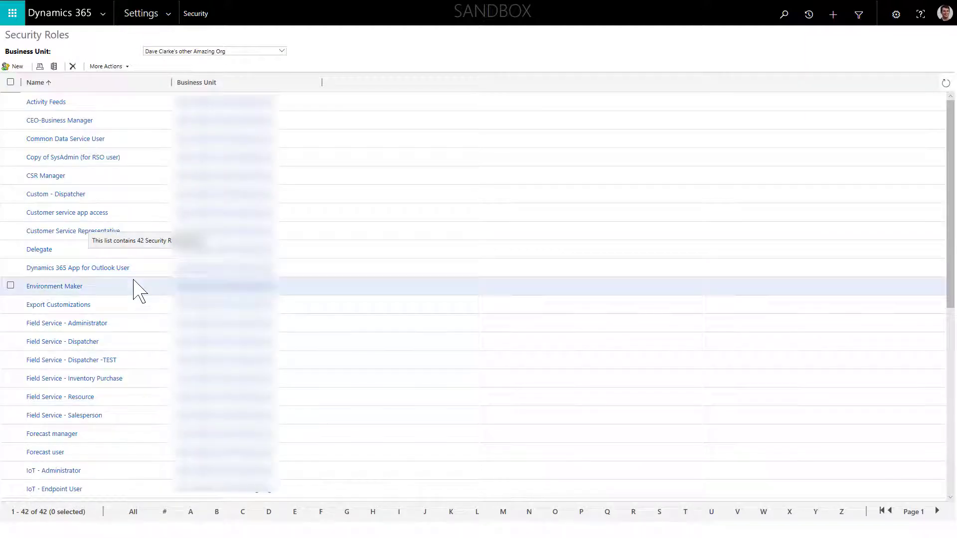
{"action": "scroll", "coordinate": [140, 255], "scroll_direction": "down", "scroll_amount": 6}
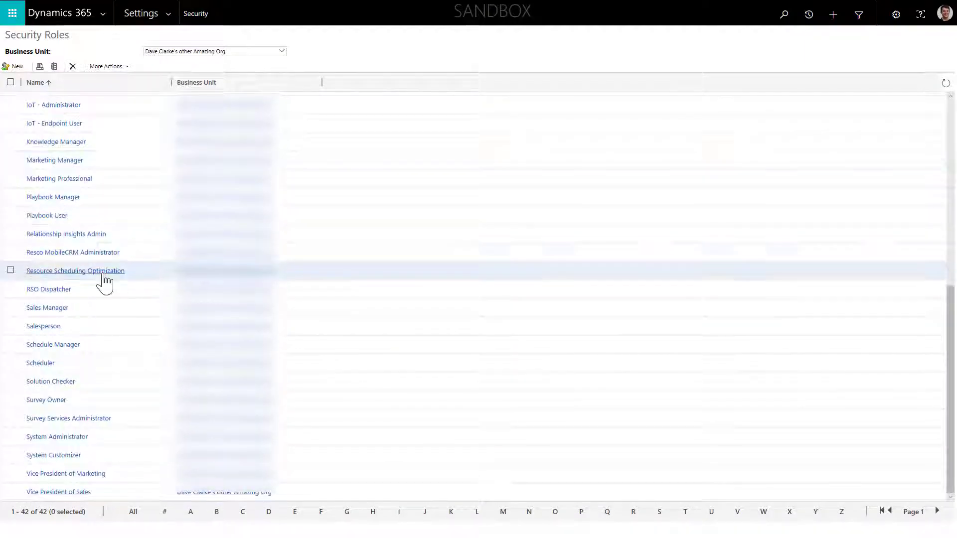
{"action": "left_click", "coordinate": [11, 269]}
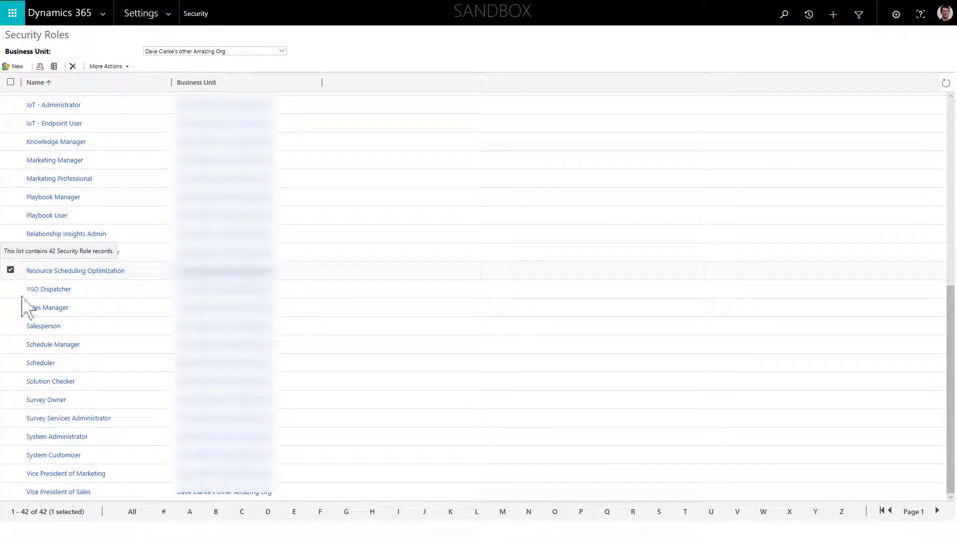
{"action": "left_click", "coordinate": [11, 436]}
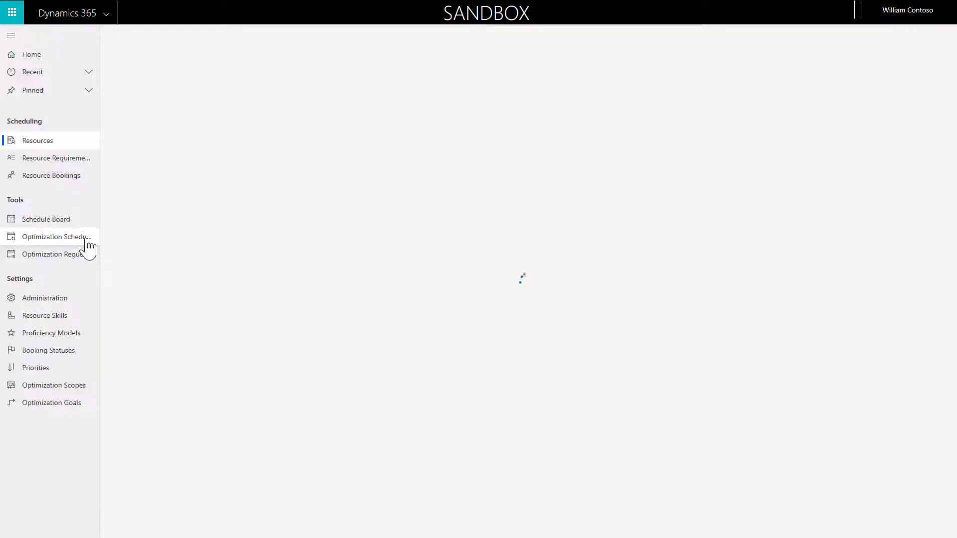
Select all five optimization schedules in the Optimization Schedules list and expand the Reset menu
{"action": "left_click", "coordinate": [88, 239]}
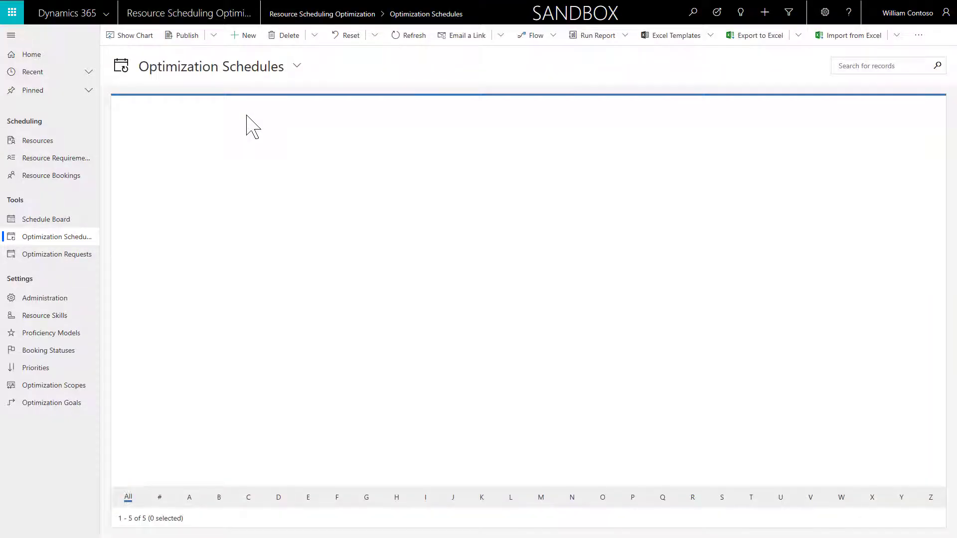
{"action": "left_click", "coordinate": [121, 109]}
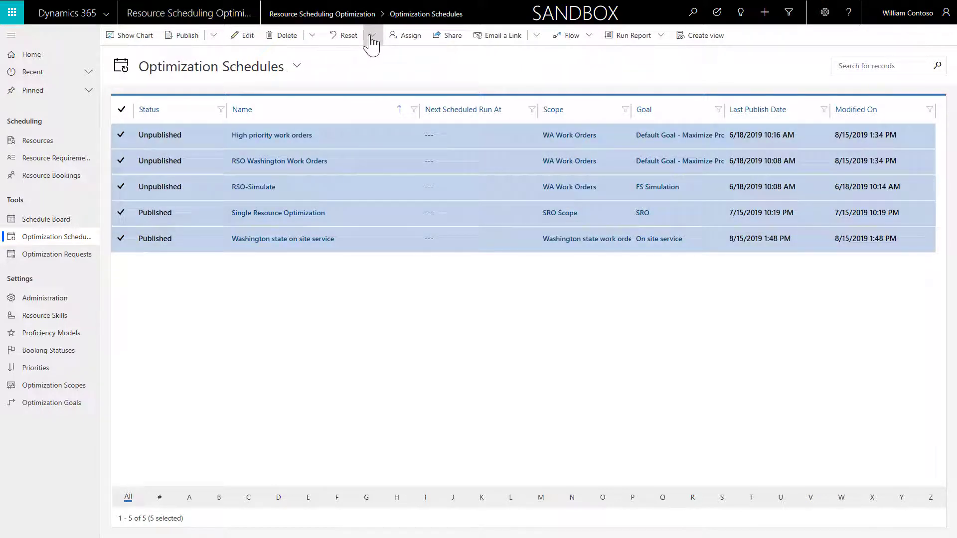
{"action": "left_click", "coordinate": [372, 35]}
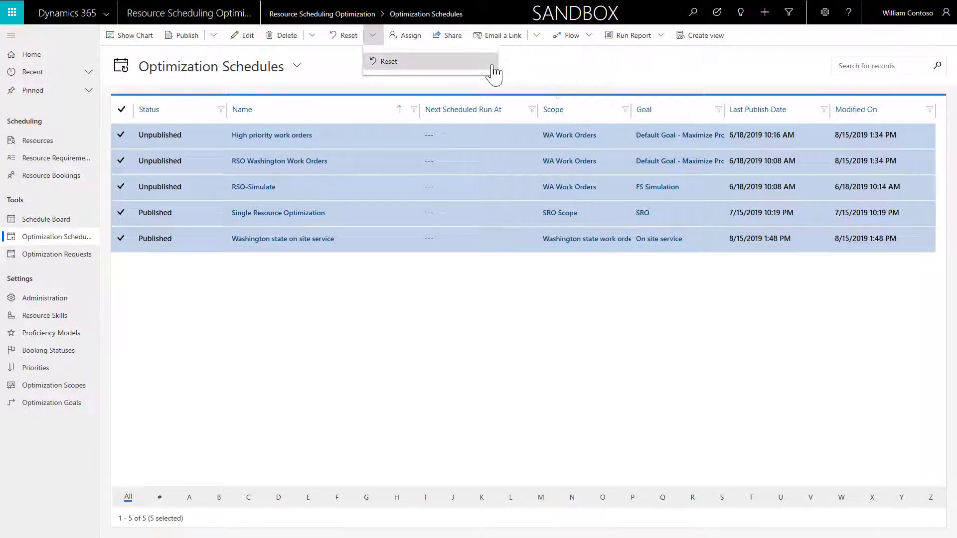